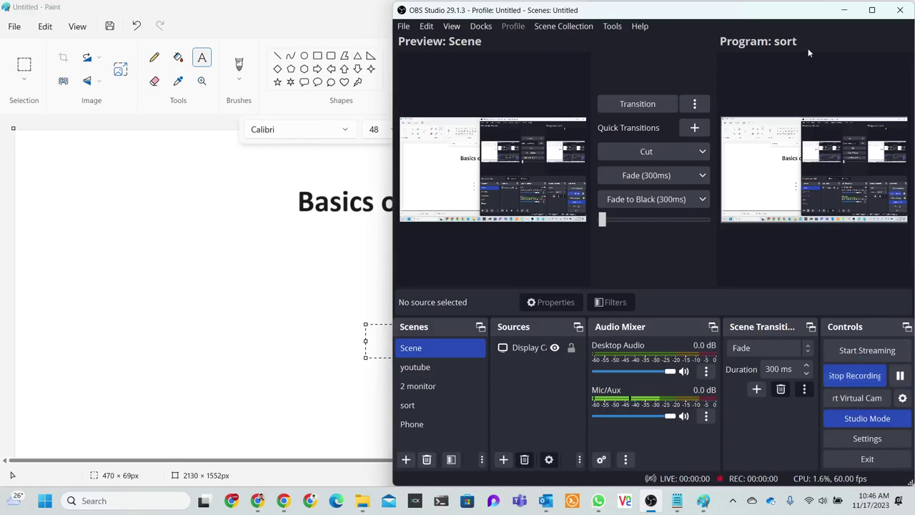
- Create a folder named exell on the desktop, move it to the top and open it
left_click(845, 10)
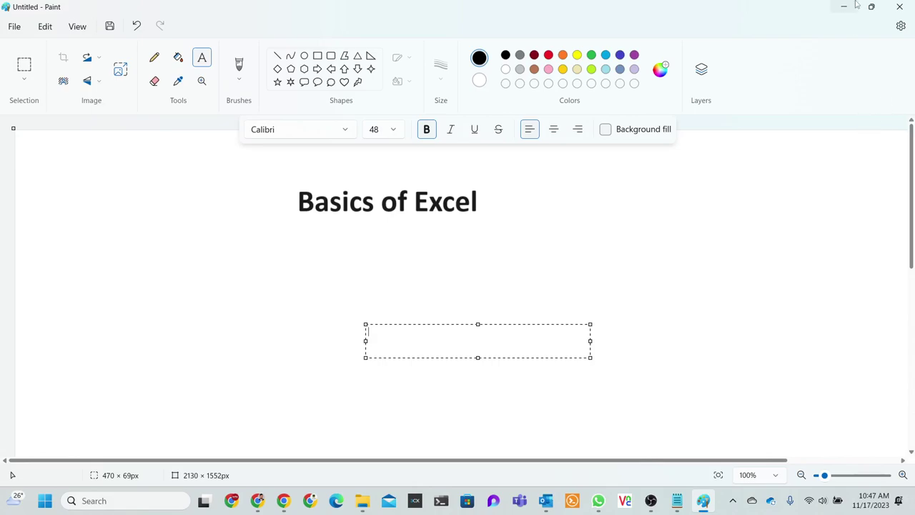
left_click(844, 7)
right_click(321, 70)
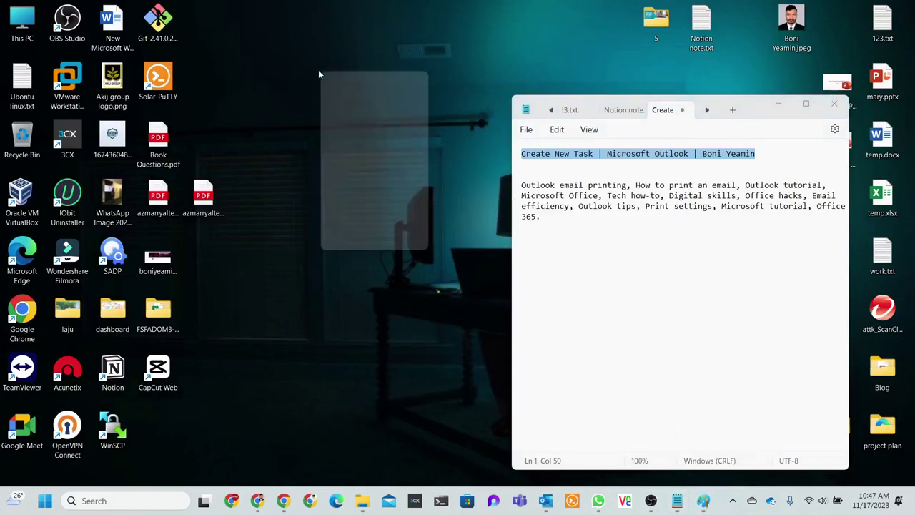
mouse_move(344, 150)
left_click(439, 148)
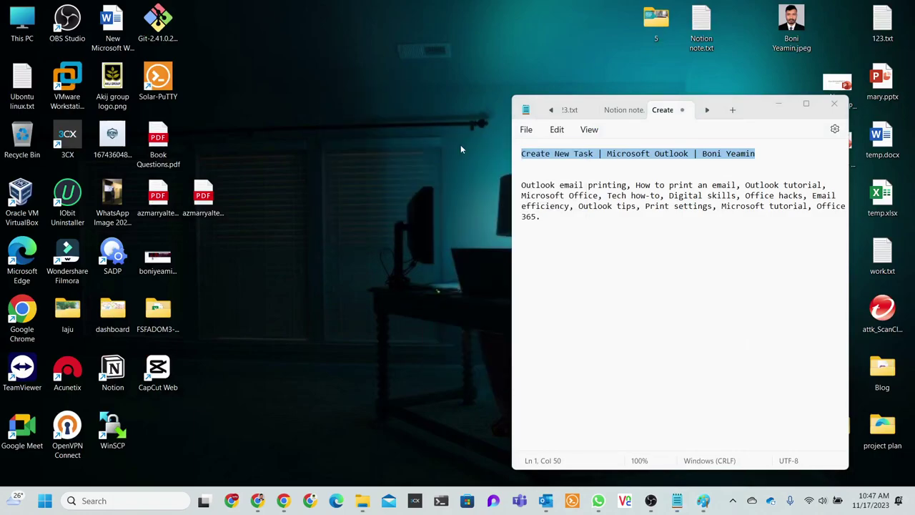
type("ex")
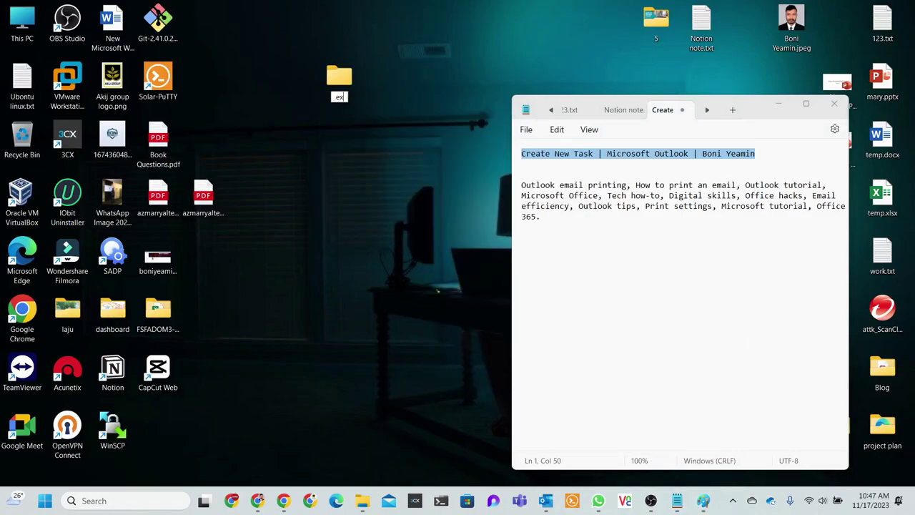
type("ell")
left_click_drag(356, 90, 439, 25)
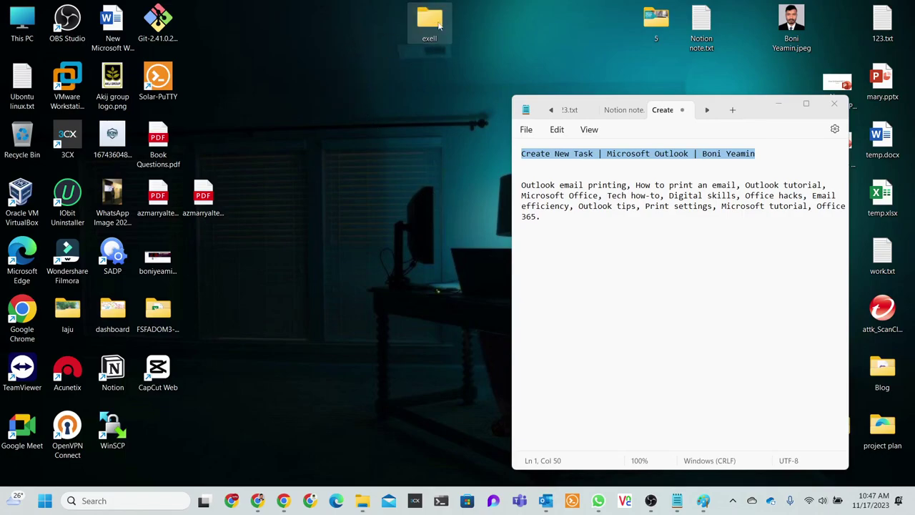
double_click(436, 23)
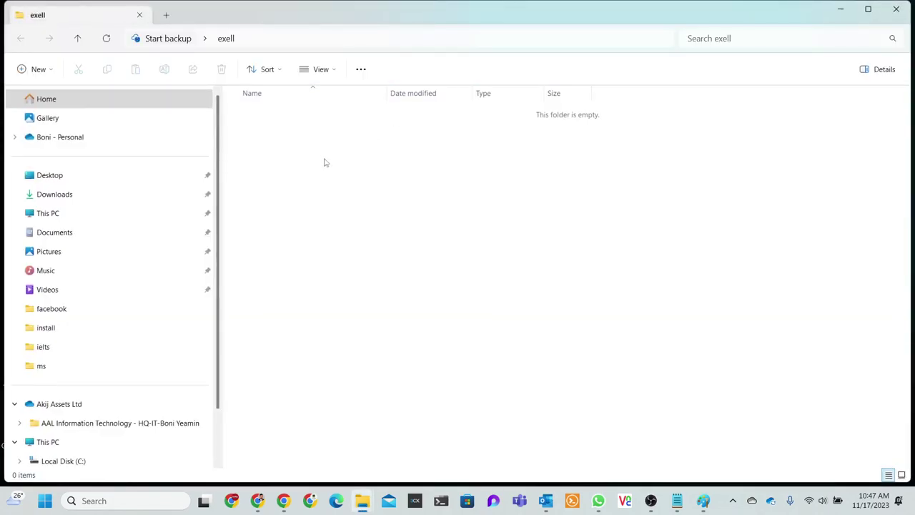
- Create a new Excel worksheet named video1.xlsx inside exell and open it
right_click(325, 163)
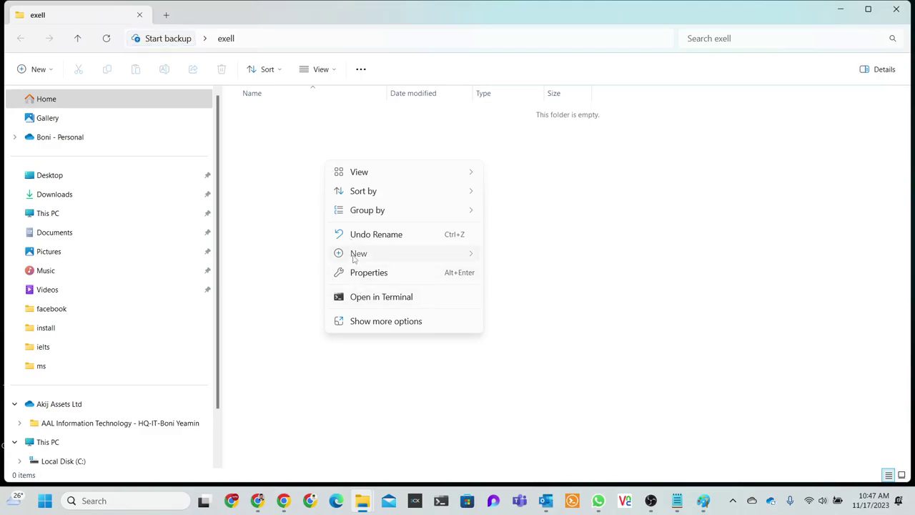
mouse_move(354, 258)
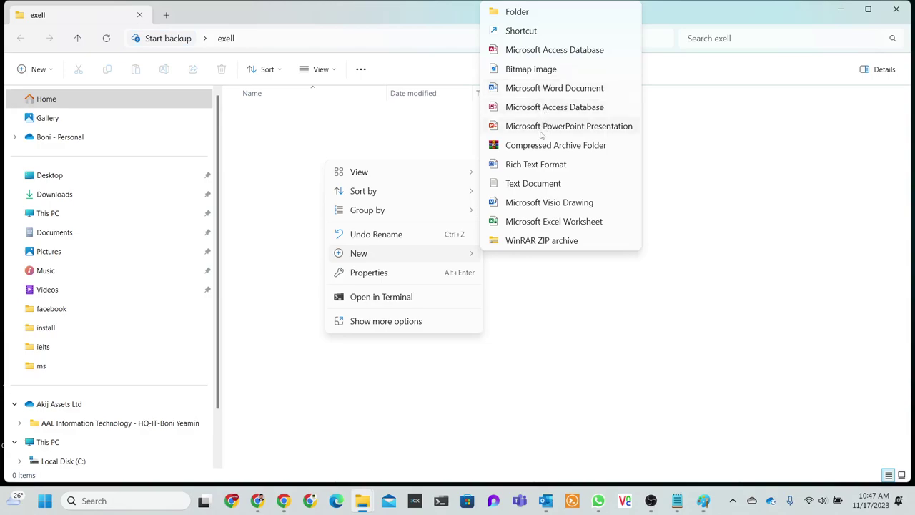
left_click(532, 223)
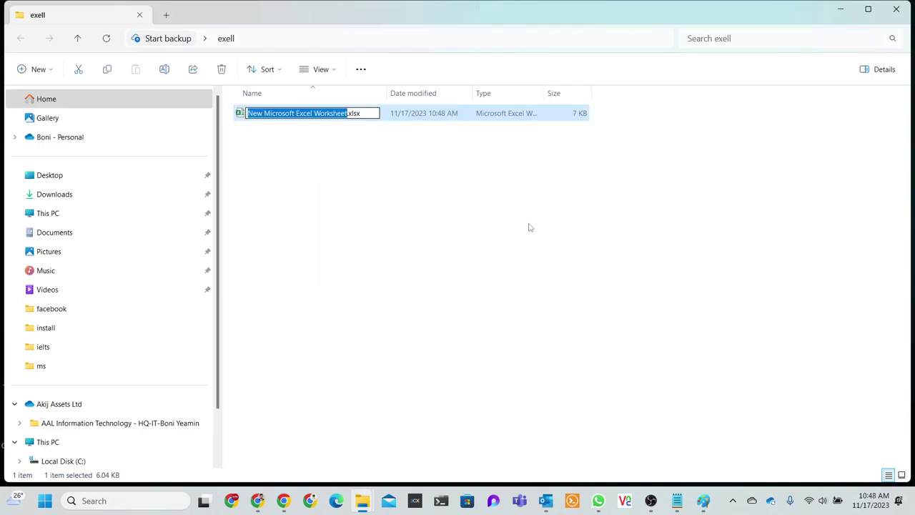
type("vide")
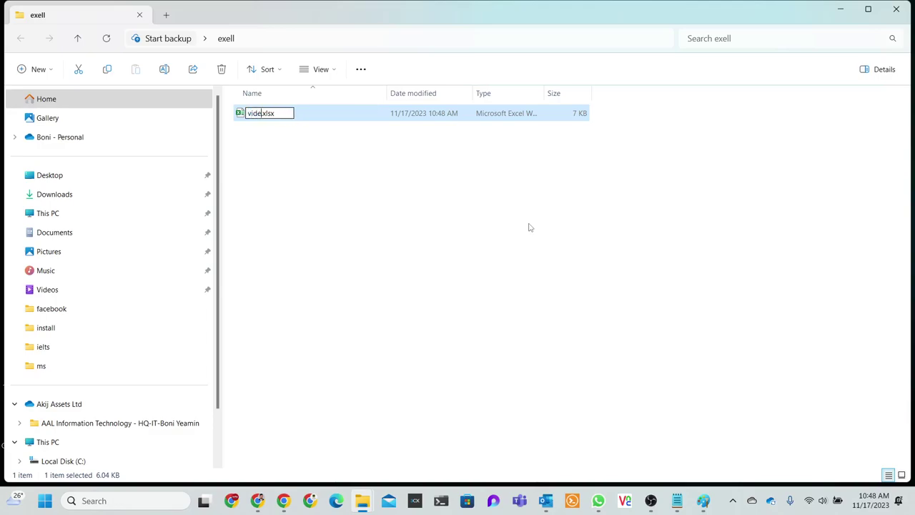
type("o1")
left_click(301, 255)
double_click(280, 114)
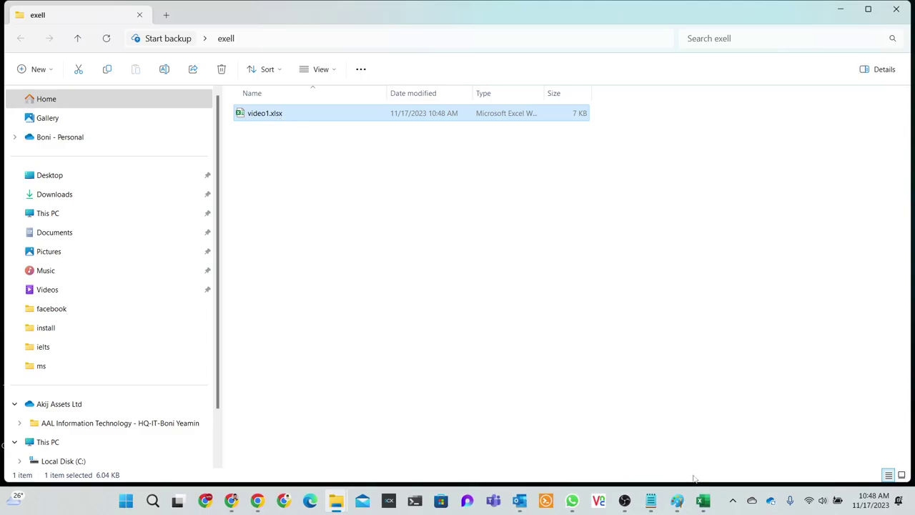
- Maximize the Excel window and close Document Recovery, choosing to remove the recovered files
left_click(703, 502)
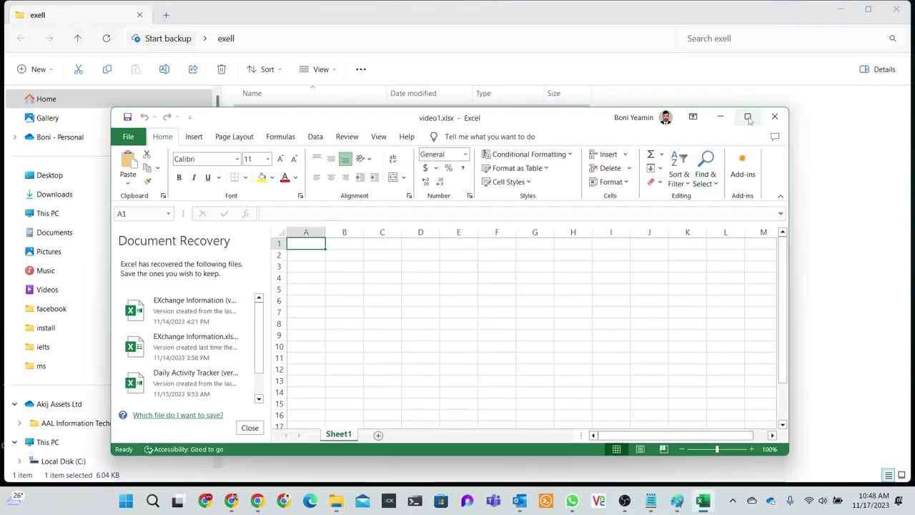
left_click(748, 117)
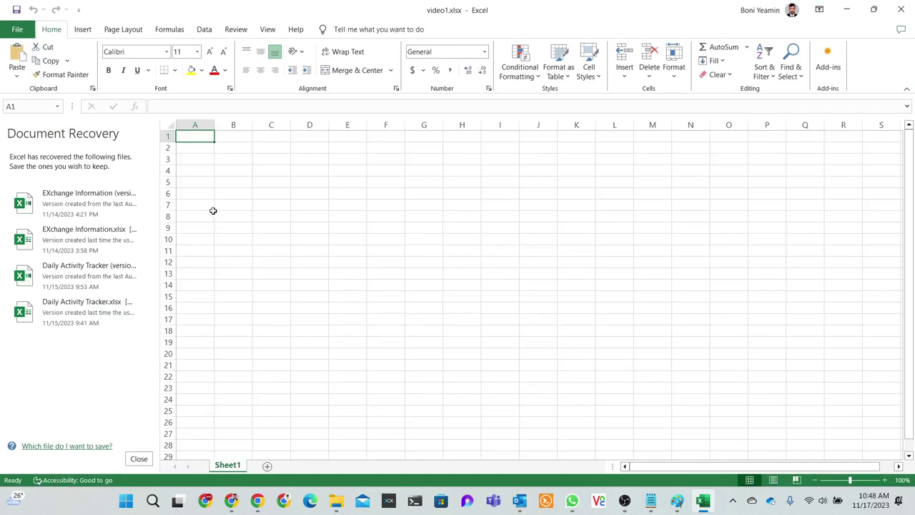
left_click(139, 459)
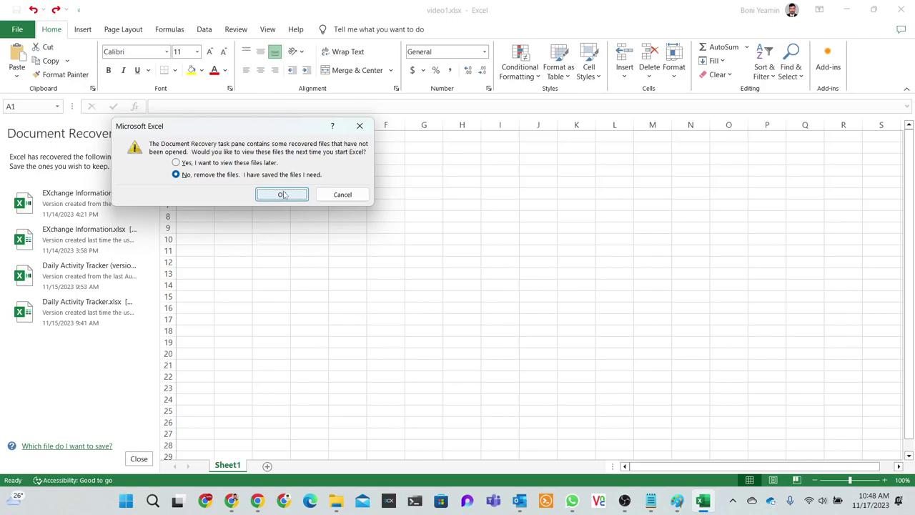
left_click(284, 194)
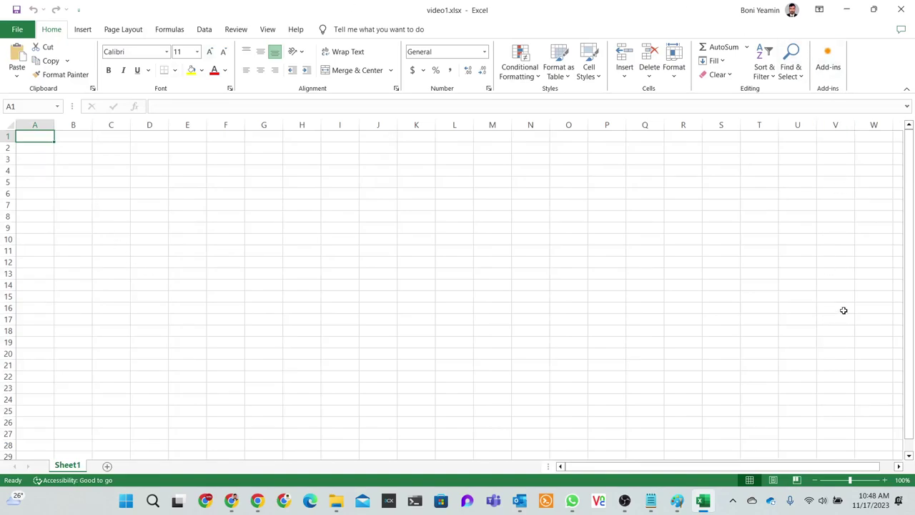
left_click(18, 29)
left_click(16, 32)
- Practice selecting cells down column A and across row 1, scrolling the sheet
left_click(76, 203)
left_click_drag(37, 137, 40, 436)
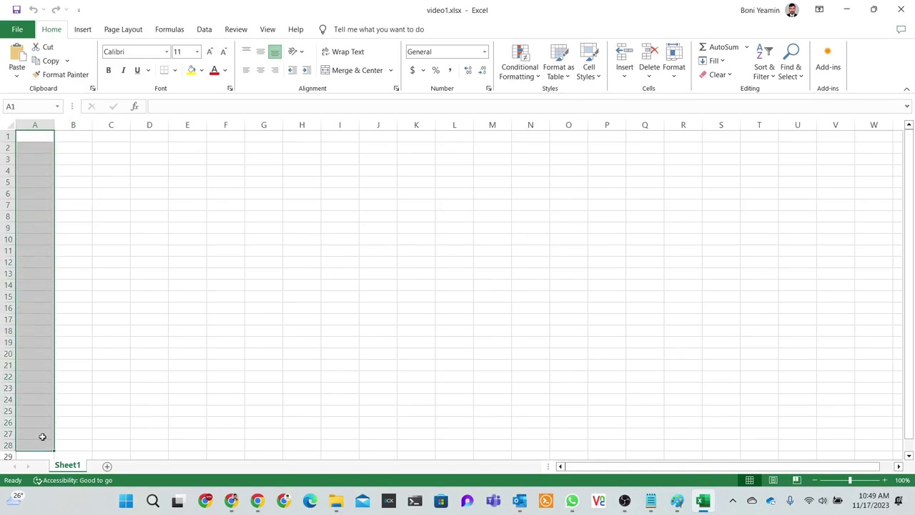
scroll(31, 415, "down", 12)
scroll(28, 411, "down", 7)
scroll(25, 406, "down", 10)
scroll(24, 406, "down", 13)
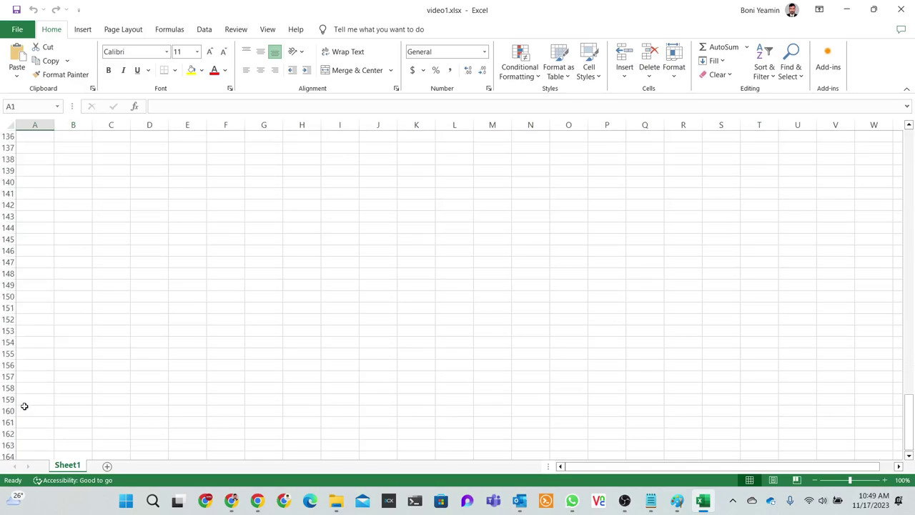
scroll(21, 386, "up", 7)
scroll(28, 321, "up", 16)
scroll(36, 272, "up", 11)
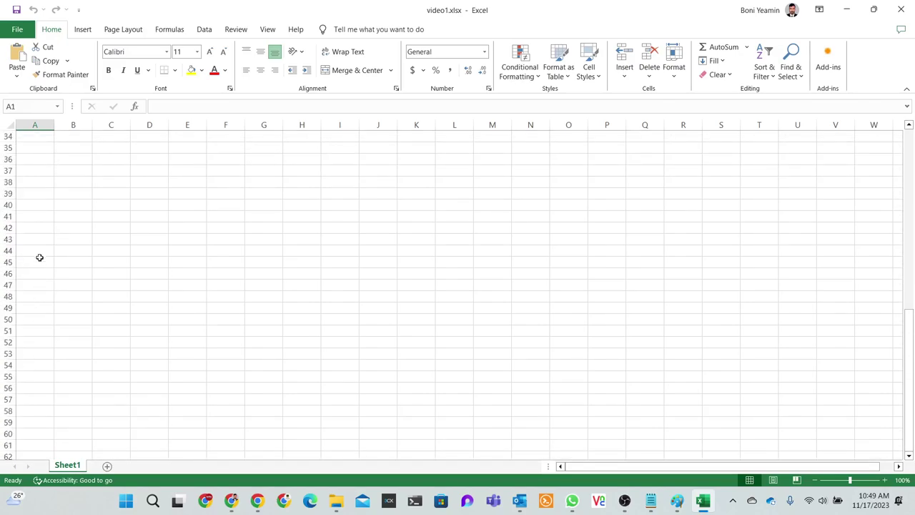
scroll(41, 236, "up", 6)
scroll(44, 225, "up", 2)
left_click(182, 193)
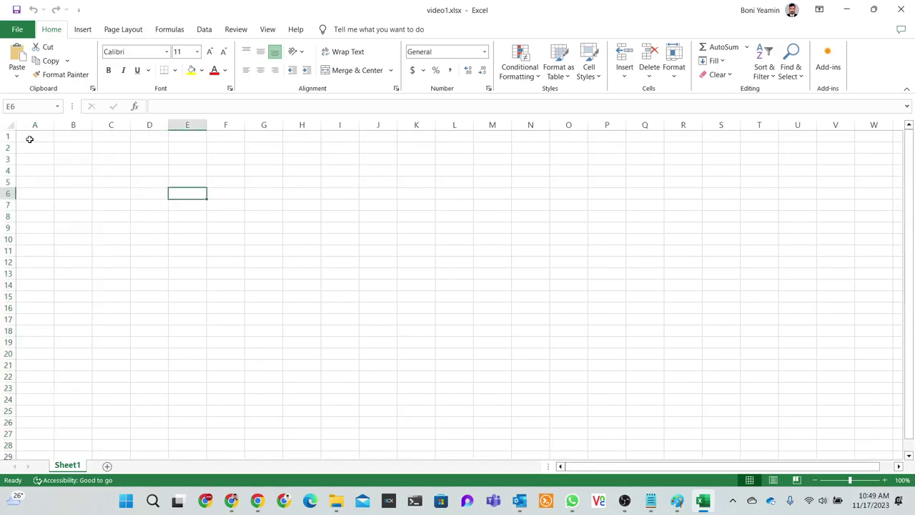
left_click_drag(31, 136, 492, 145)
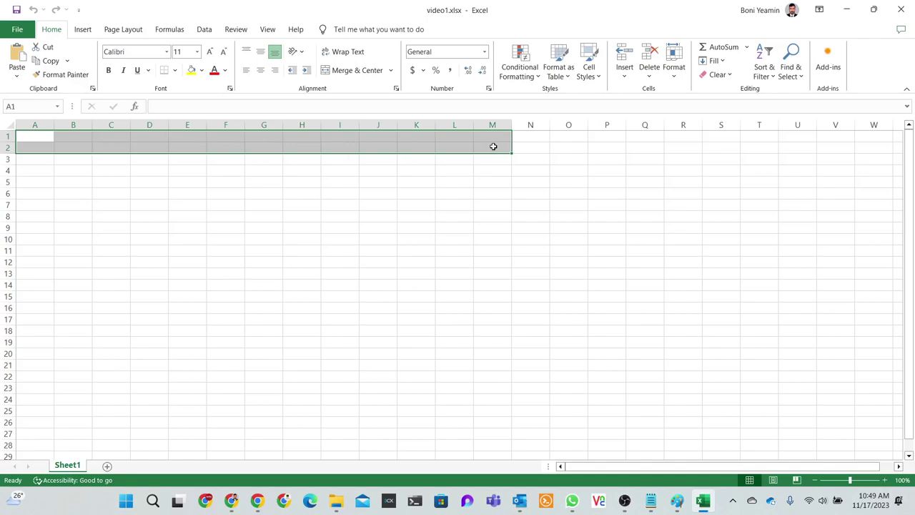
left_click_drag(578, 467, 594, 467)
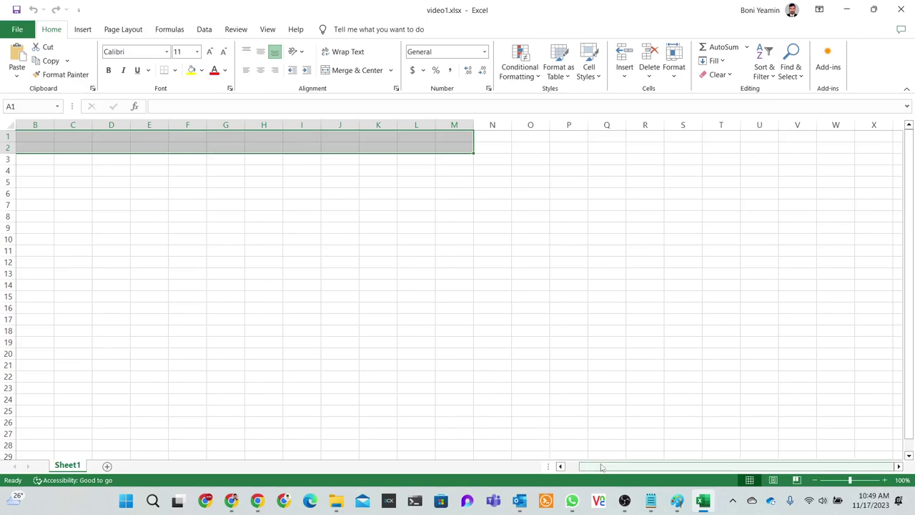
left_click_drag(595, 466, 578, 470)
left_click(187, 309)
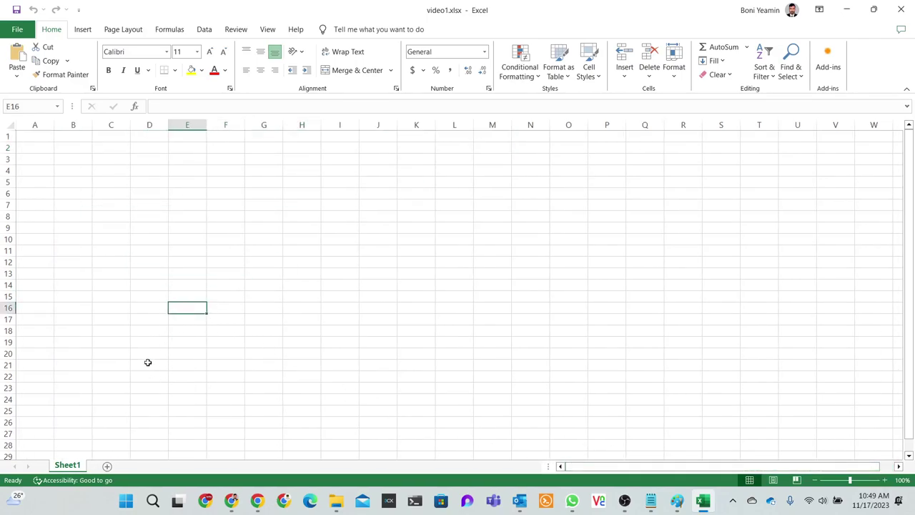
- Try editing A1 and selecting various rows, column blocks and single cells
left_click(31, 136)
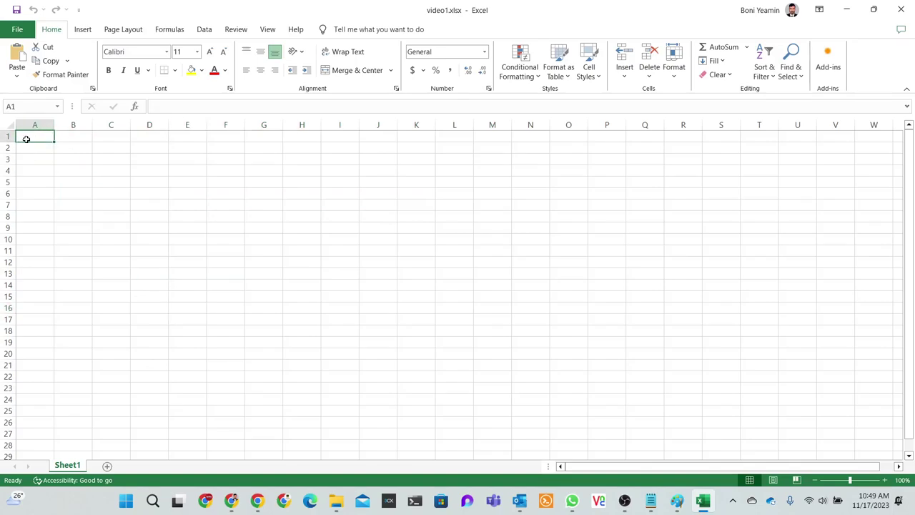
double_click(27, 138)
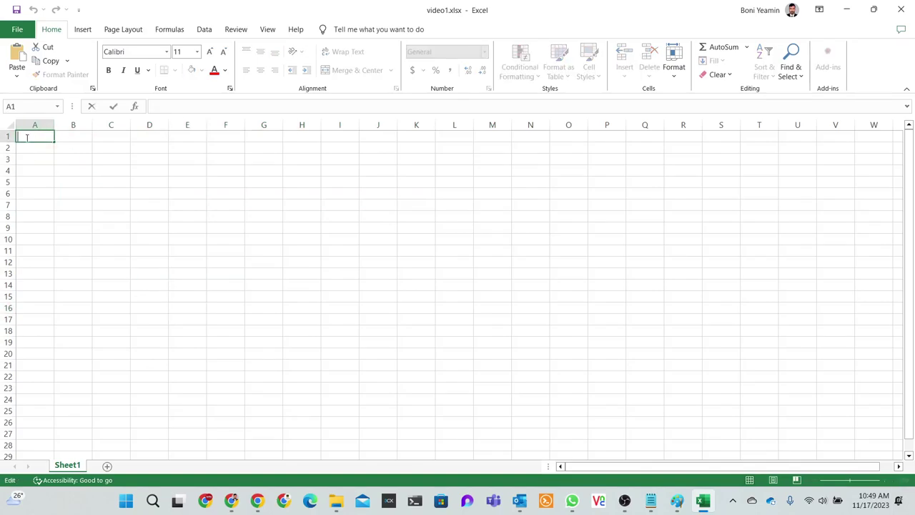
left_click(106, 174)
left_click_drag(29, 251, 621, 252)
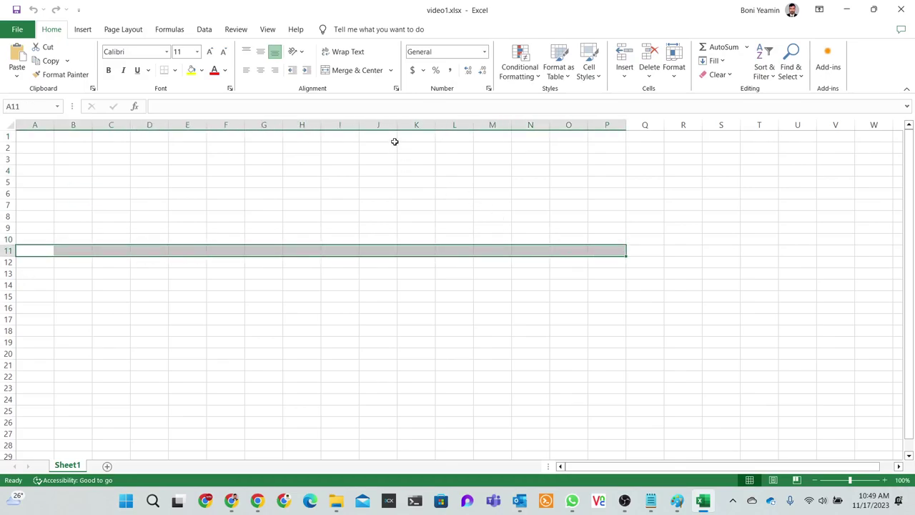
left_click_drag(394, 141, 412, 401)
left_click(264, 341)
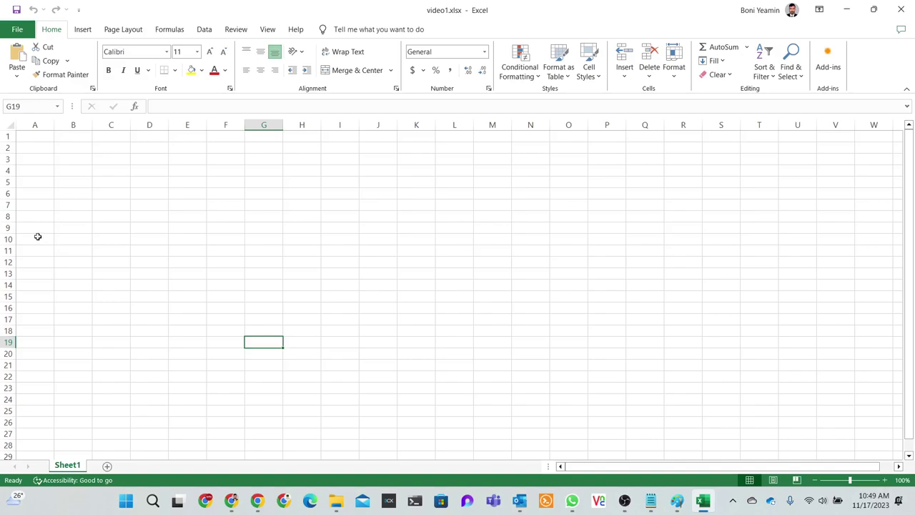
left_click_drag(38, 236, 690, 247)
left_click_drag(335, 137, 350, 382)
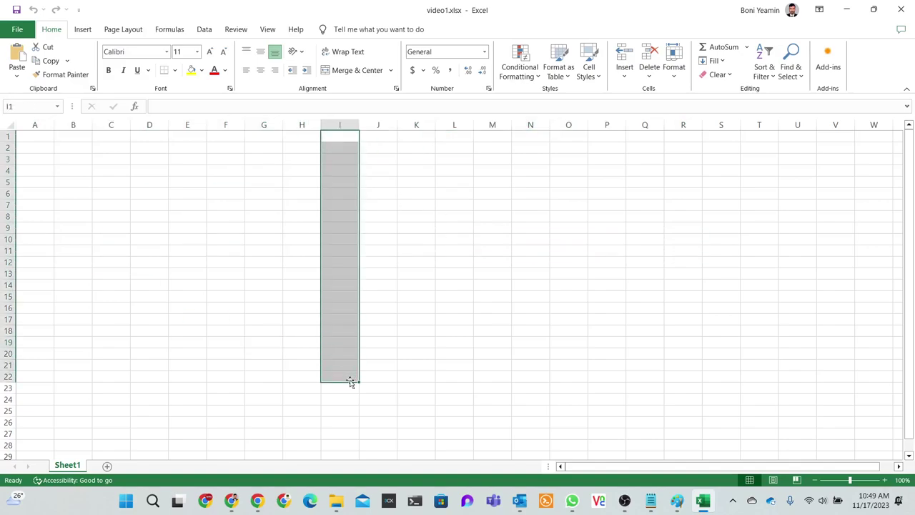
left_click(231, 351)
left_click(191, 320)
left_click(165, 196)
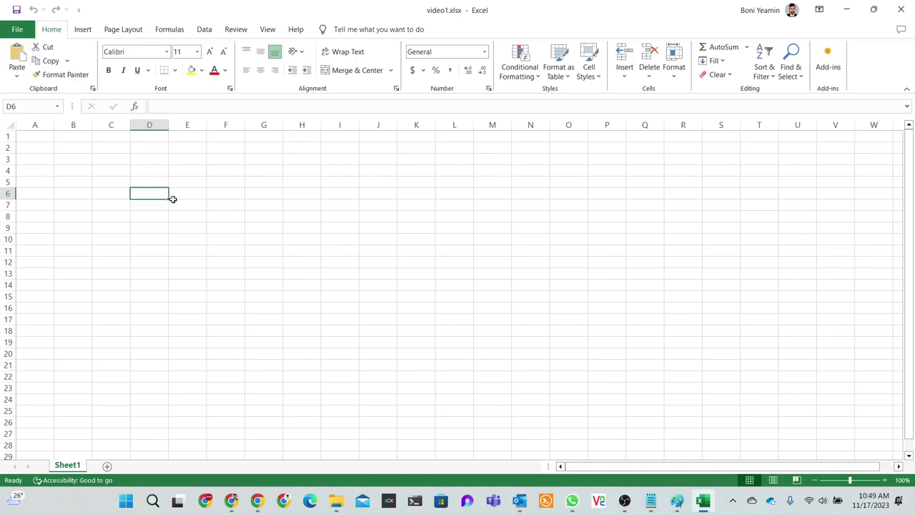
left_click(179, 199)
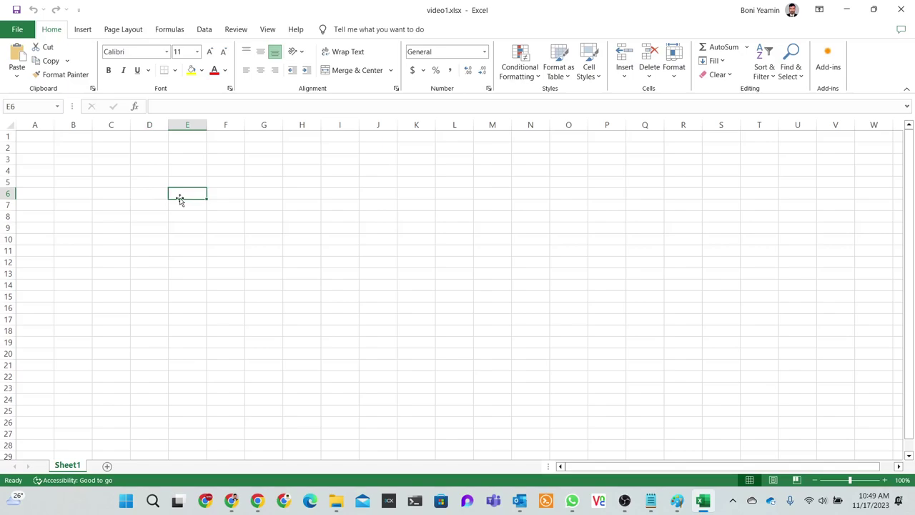
left_click(185, 237)
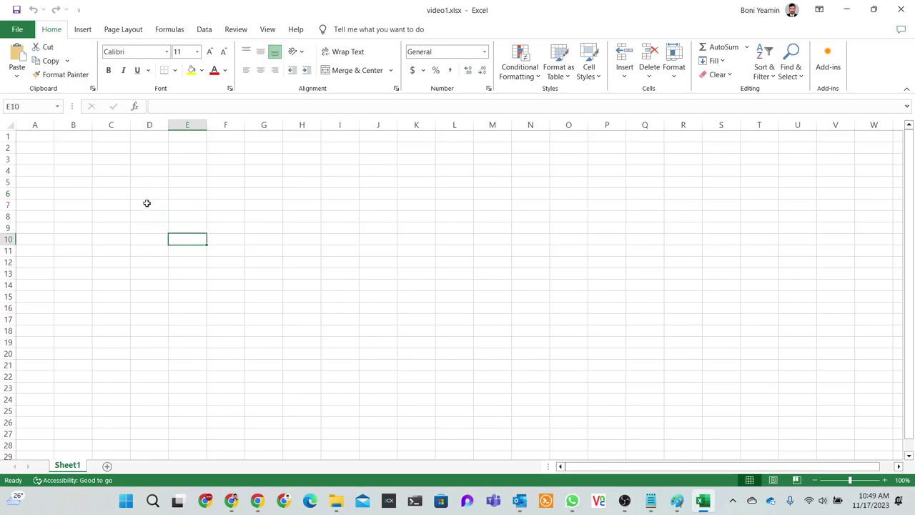
- Select the strip of cells C5:I5
left_click_drag(41, 138, 37, 422)
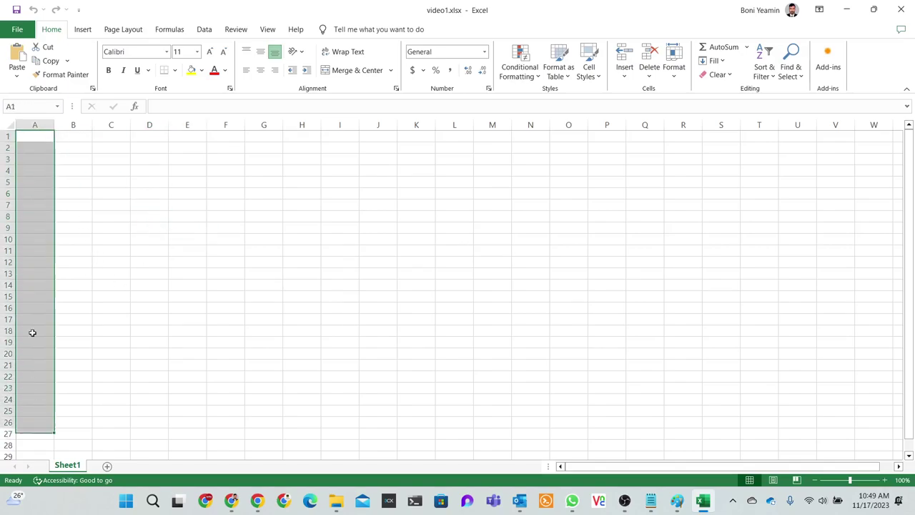
left_click(64, 155)
left_click_drag(33, 146, 344, 157)
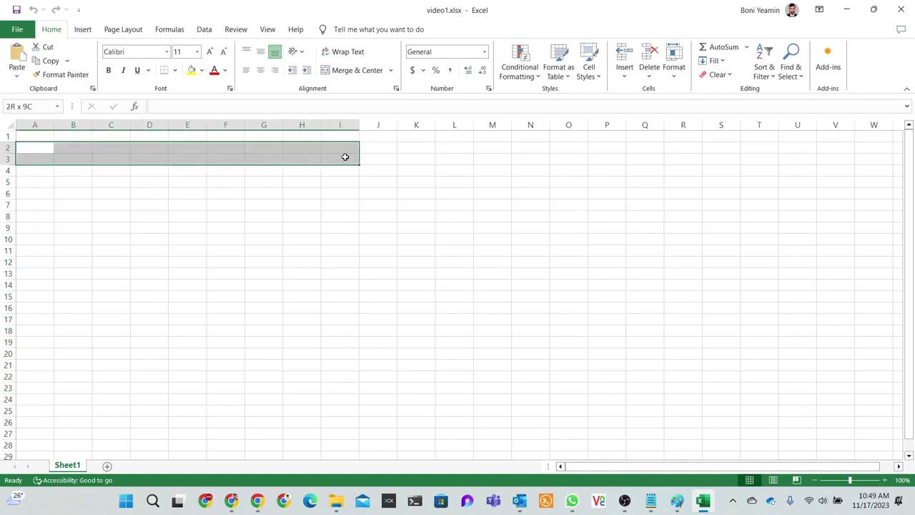
left_click(368, 285)
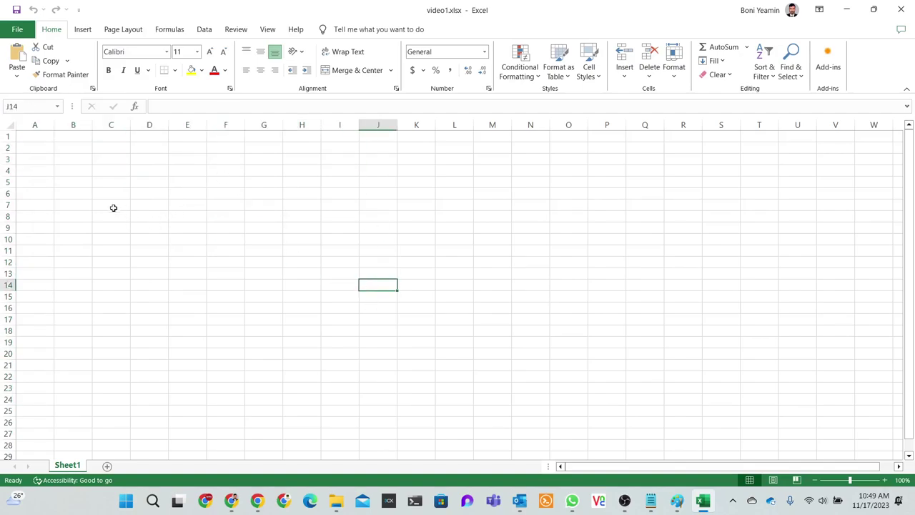
left_click_drag(96, 184, 311, 191)
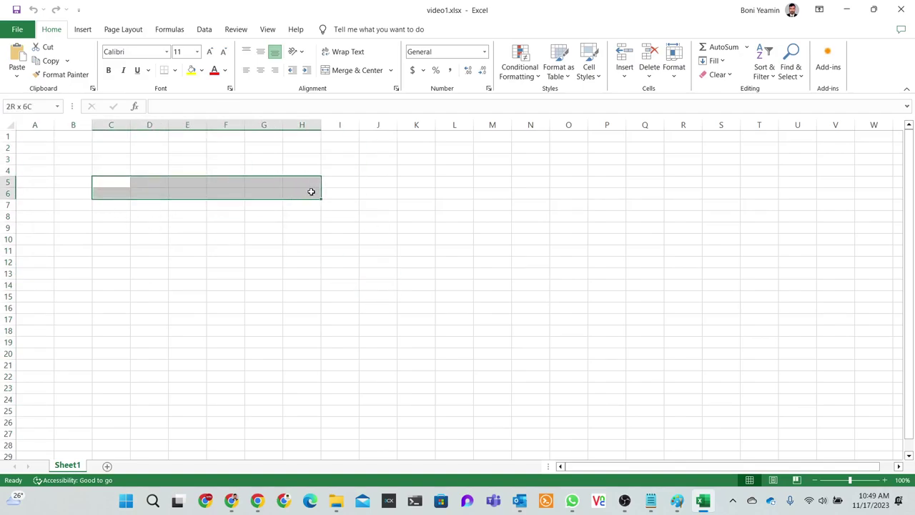
left_click_drag(311, 191, 334, 182)
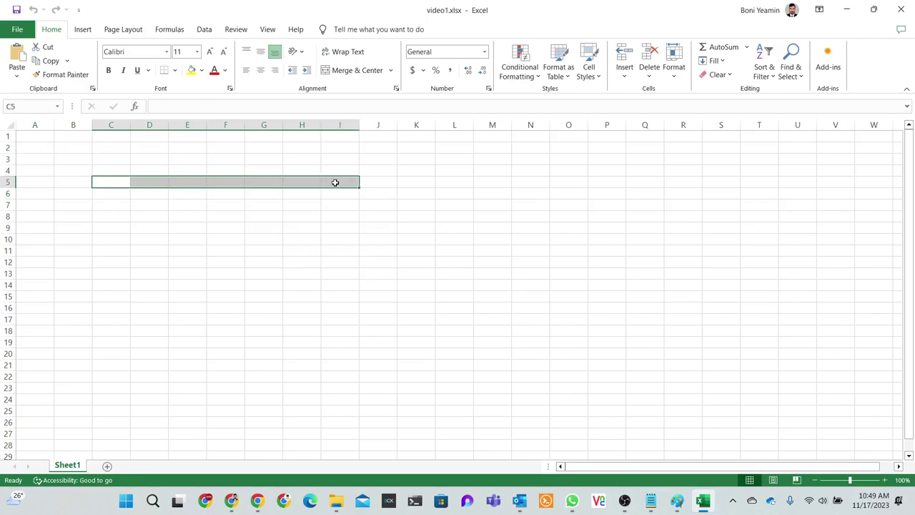
- Fill C5:I5 with yellow and start the first header S,l in C7
left_click(192, 71)
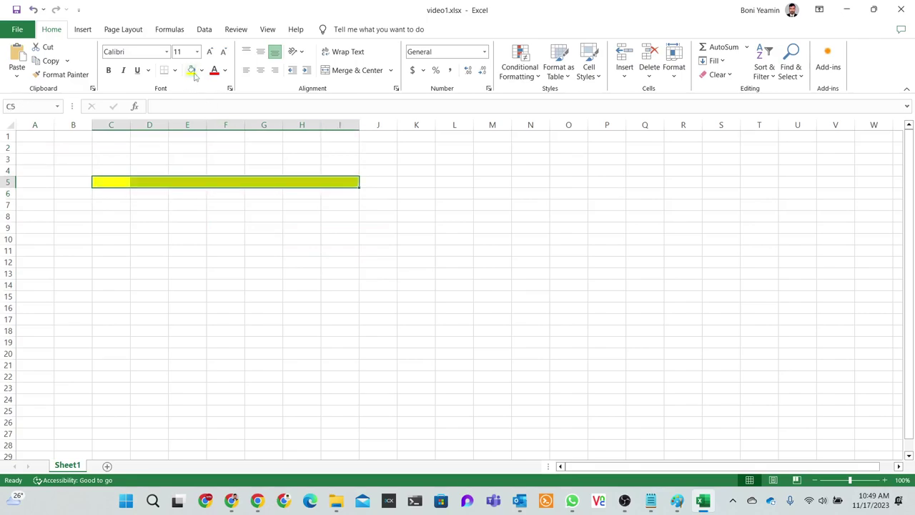
left_click(198, 238)
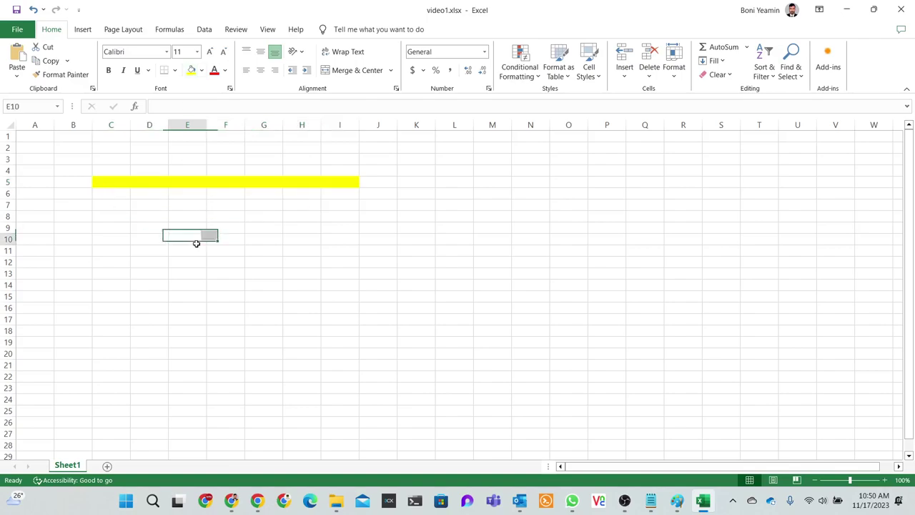
left_click(108, 204)
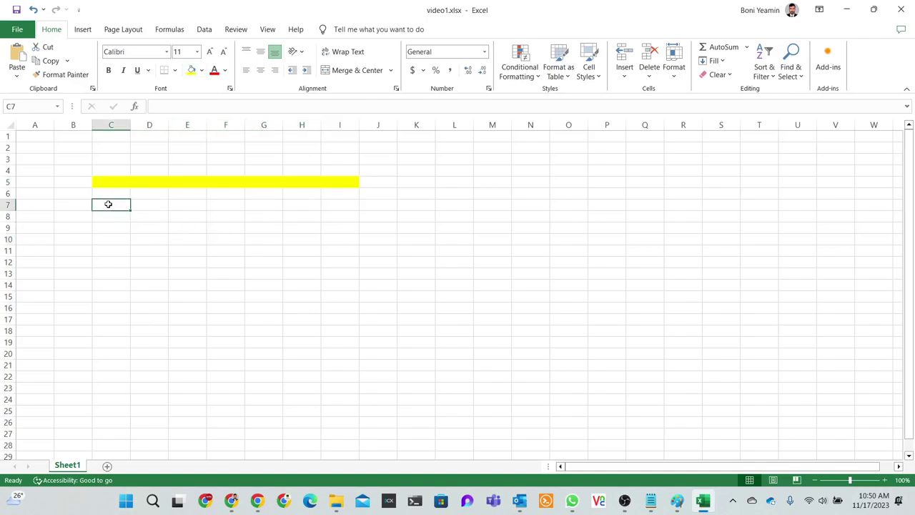
double_click(107, 205)
type("S,l")
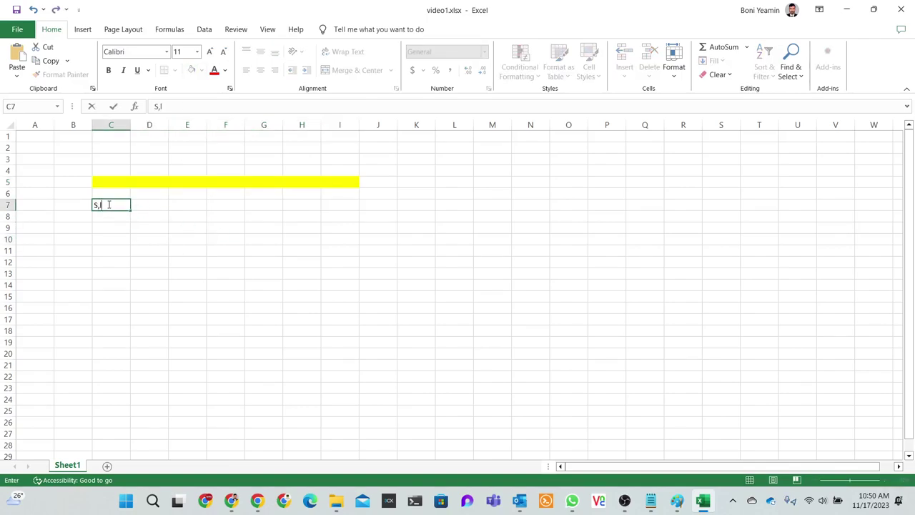
- Add the headers Name in D7 and Amount in E7
left_click(146, 206)
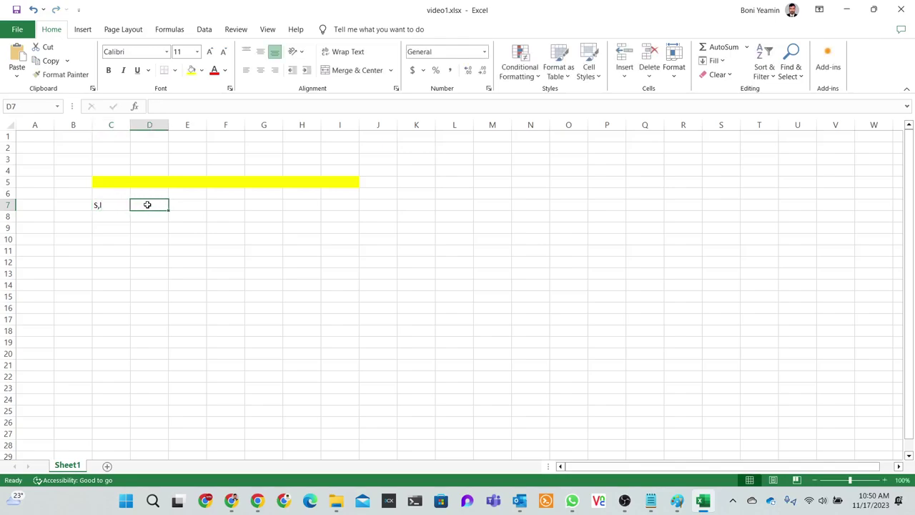
type("Name")
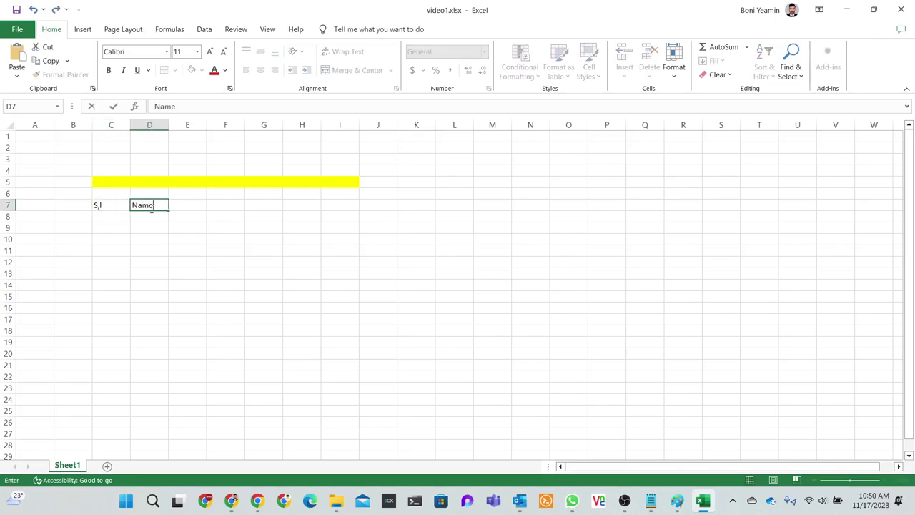
left_click(188, 207)
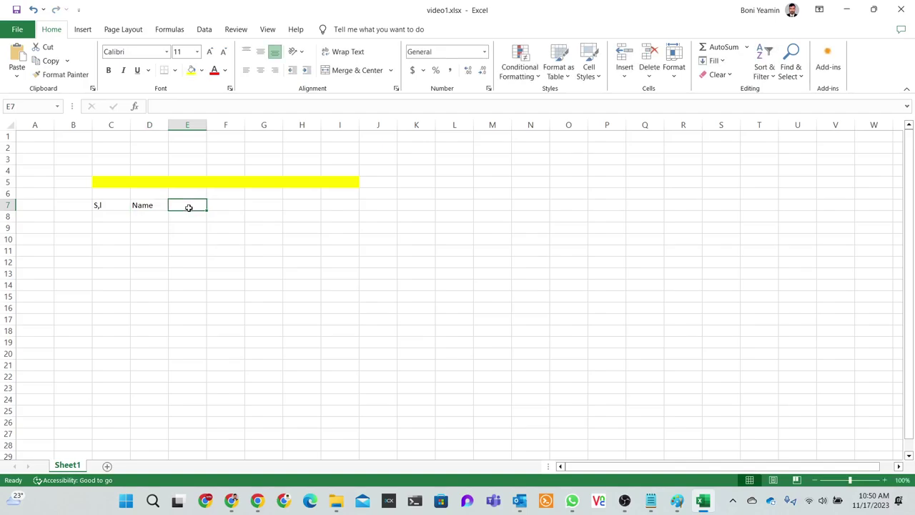
type("Am")
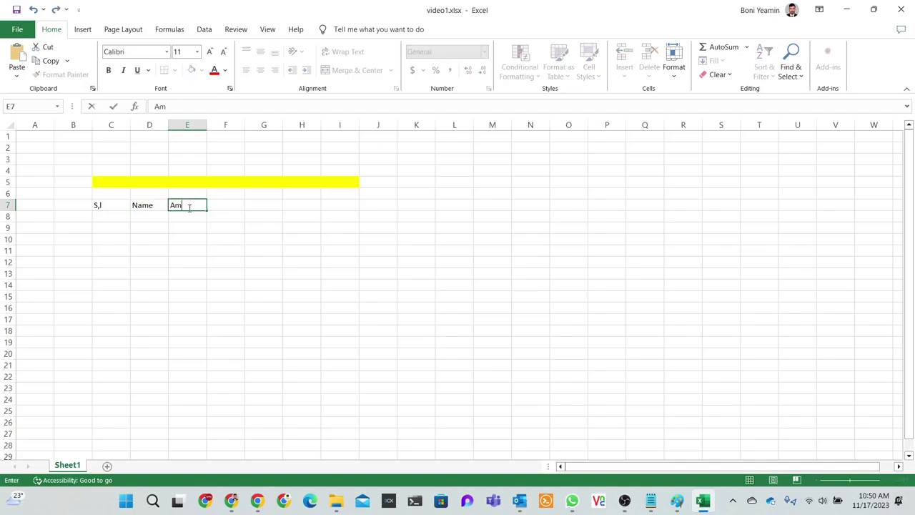
type("ount")
left_click(195, 247)
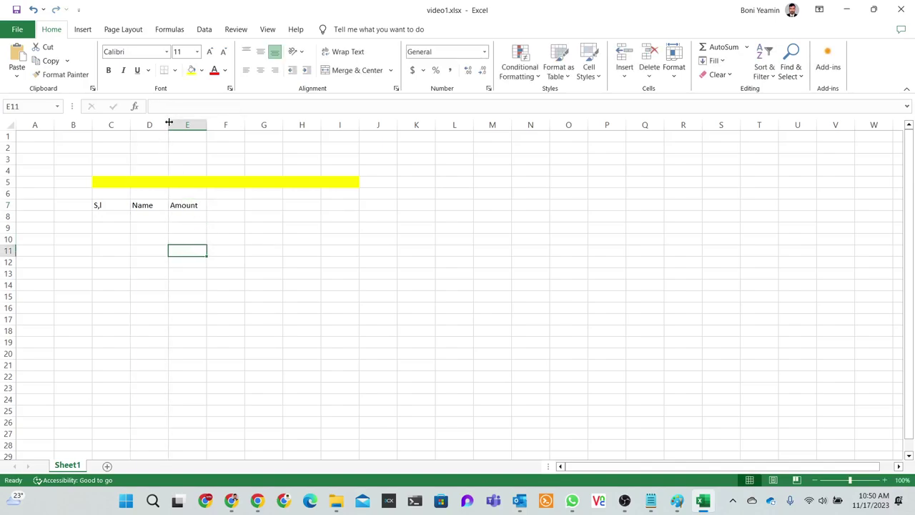
- Widen columns D and C and change the C7 header from S,l to S.l
left_click_drag(169, 122, 237, 122)
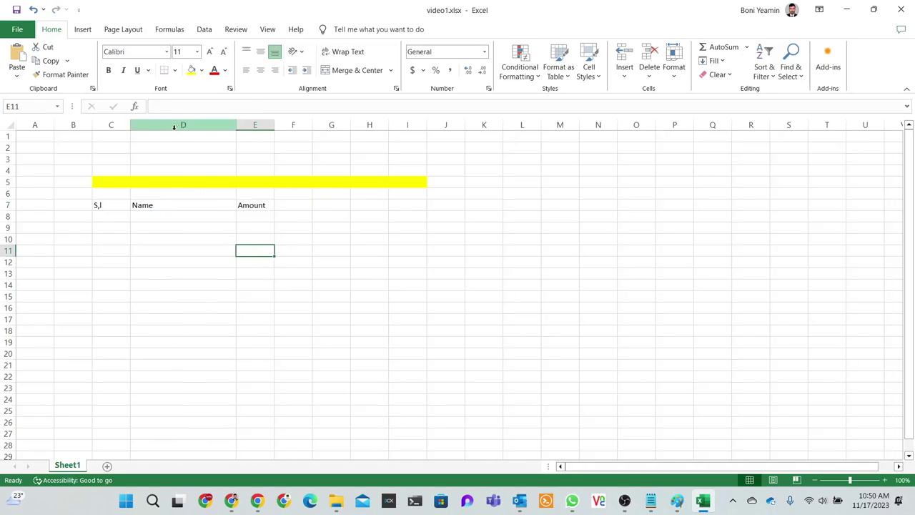
left_click_drag(130, 125, 141, 125)
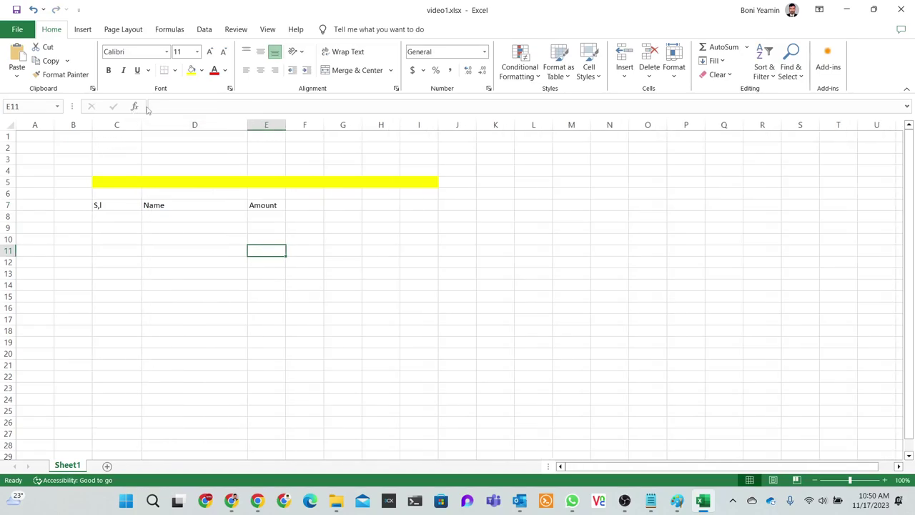
left_click(108, 203)
left_click(165, 107)
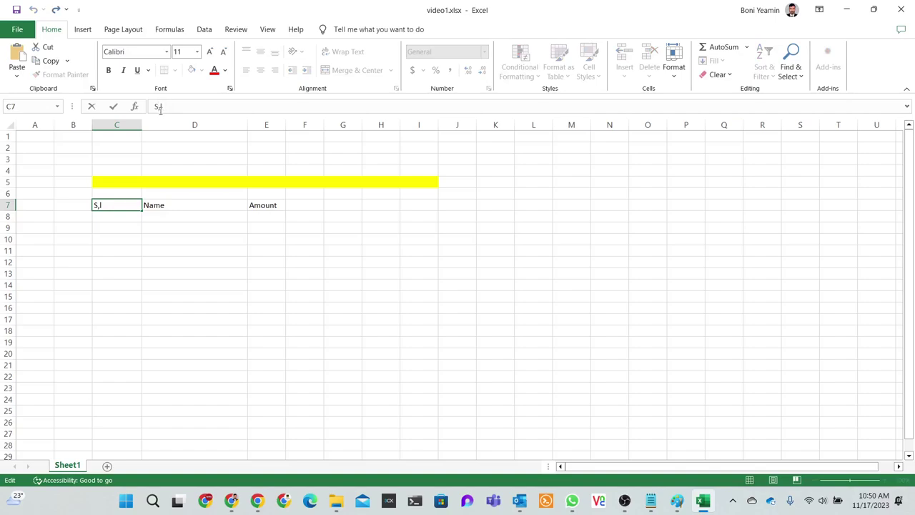
key("BackSpace")
type("1")
key("BackSpace")
left_click(200, 262)
- Widen column E to fit Amount and select the headers C7:E7
left_click(265, 206)
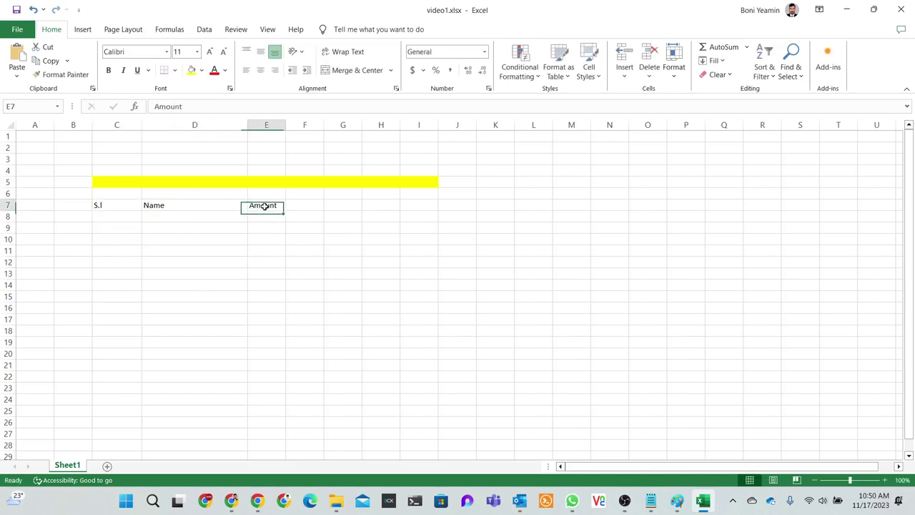
left_click_drag(286, 125, 305, 125)
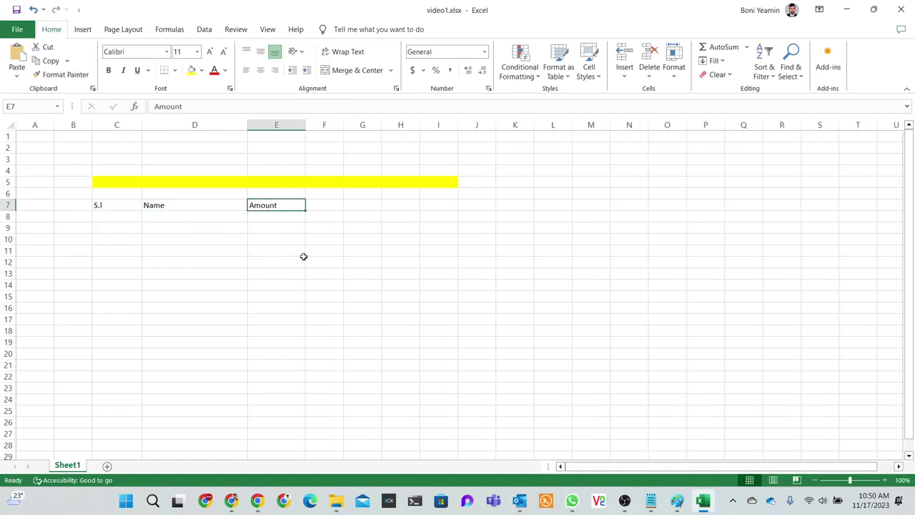
left_click(272, 306)
left_click_drag(103, 205, 273, 204)
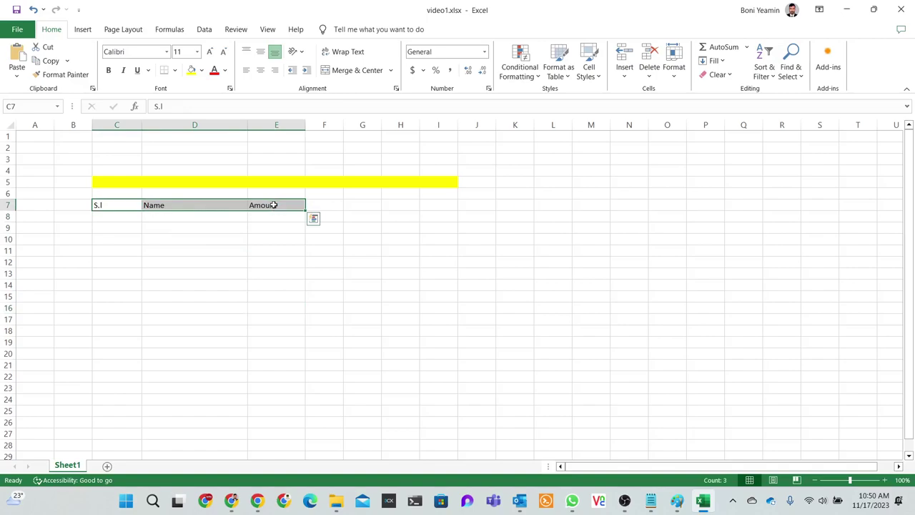
- Make the S.l, Name and Amount headers in C7:E7 bold and centered
left_click(109, 71)
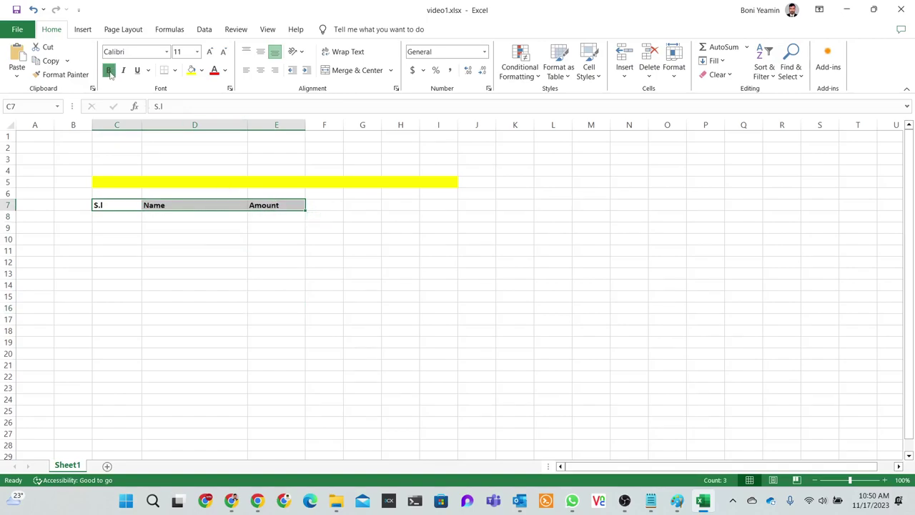
left_click(261, 72)
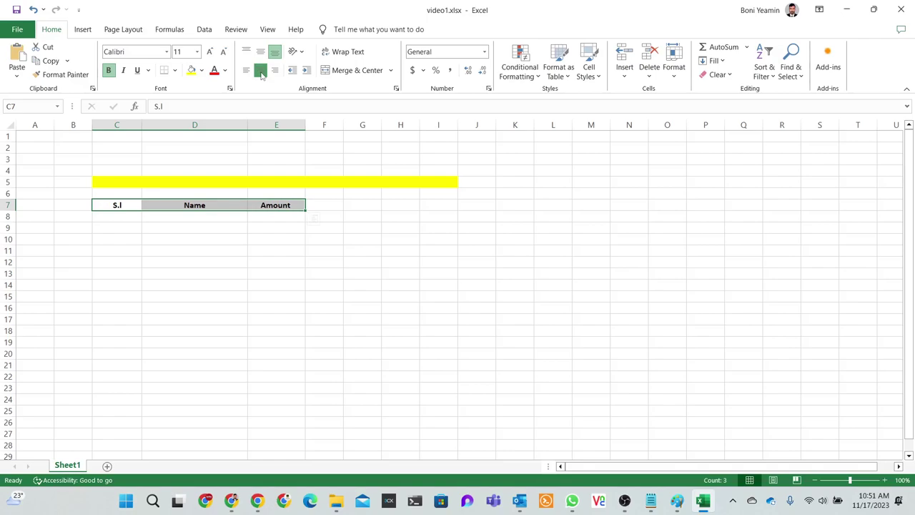
left_click(209, 285)
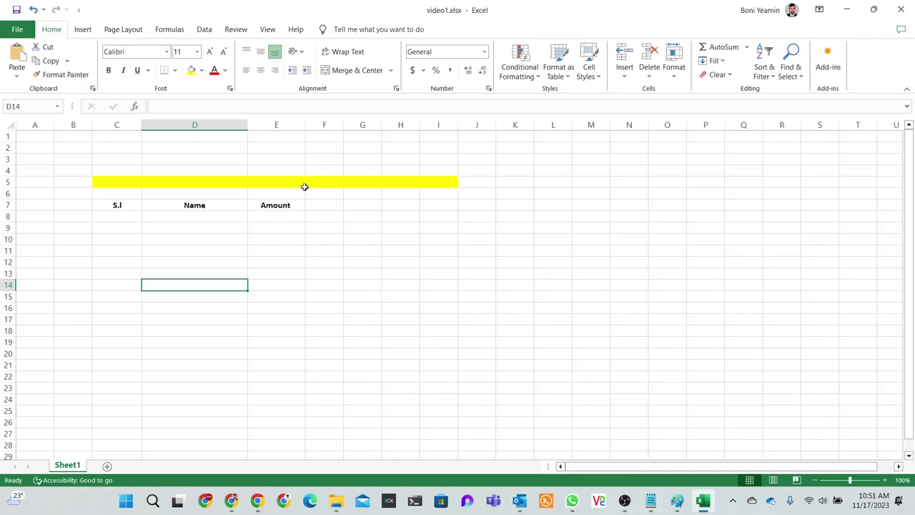
- Ask ChatGPT in a new chat to 'write 5 demo name' and select the reply's names
left_click(231, 500)
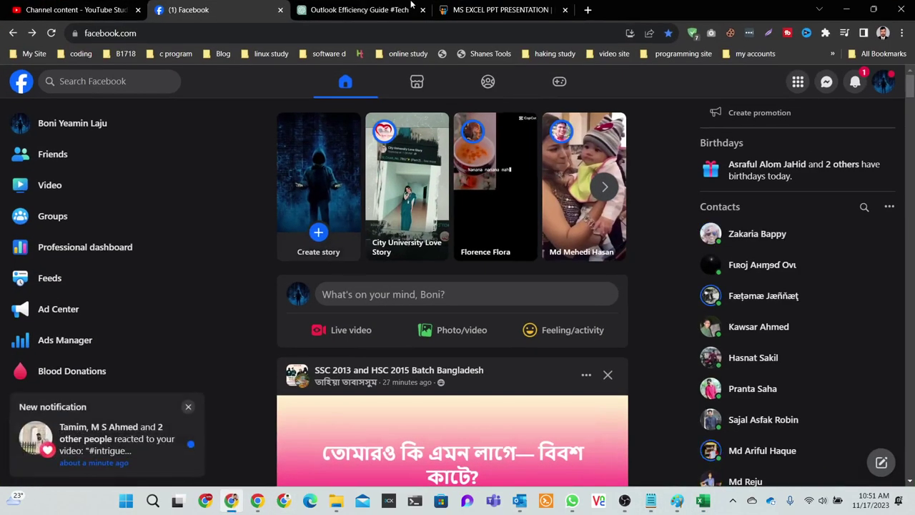
left_click(372, 10)
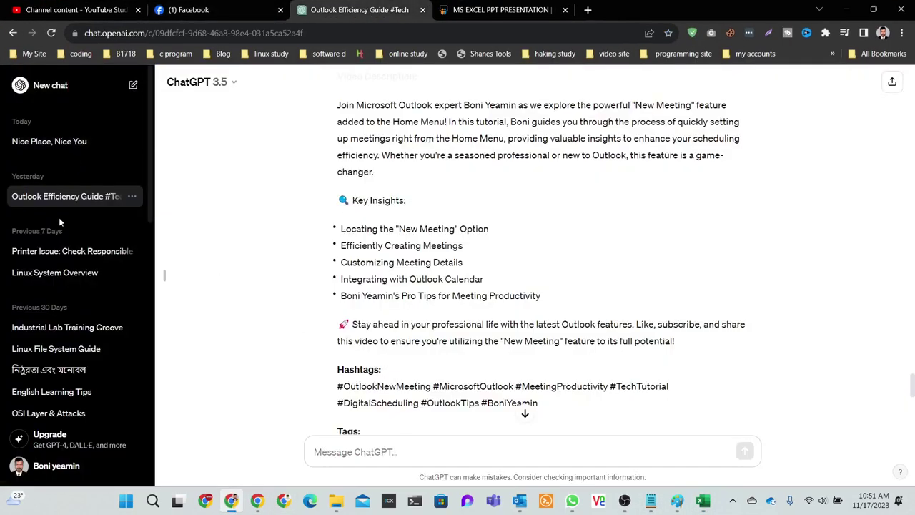
left_click(46, 85)
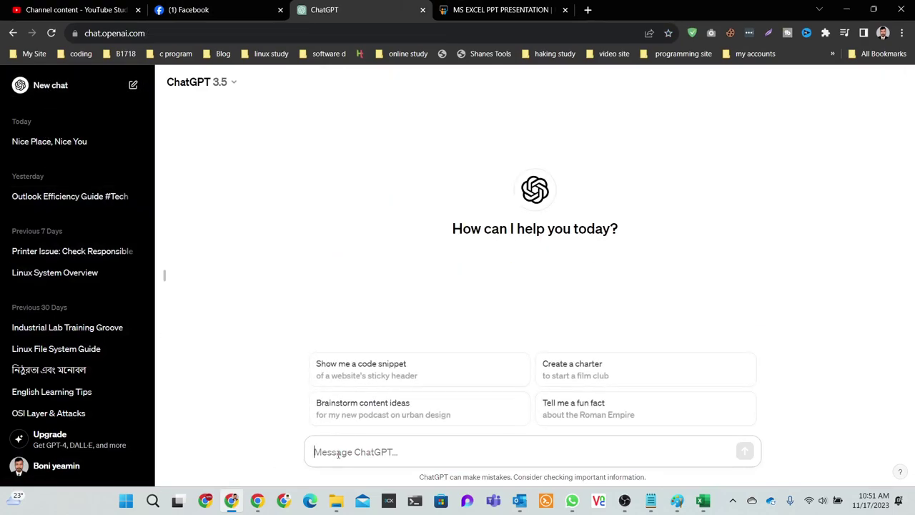
type("write 5")
type(" demo n")
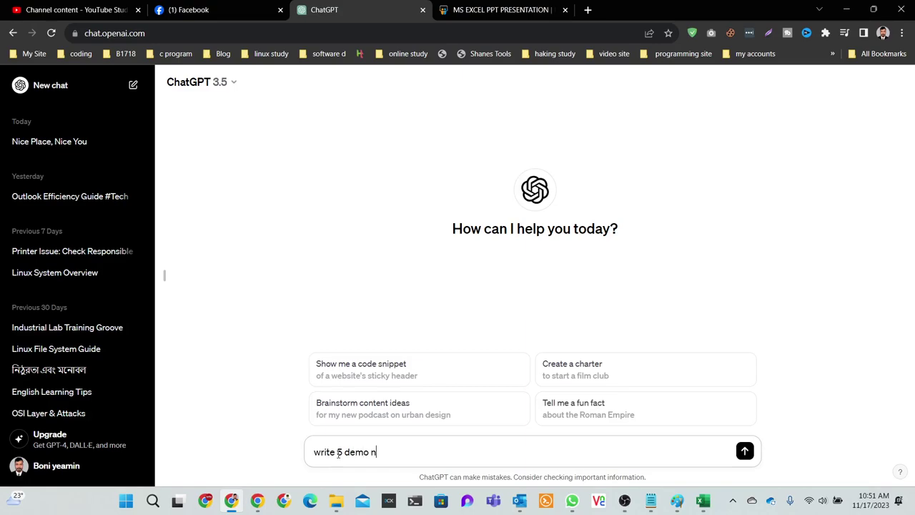
type("ame")
key("Return")
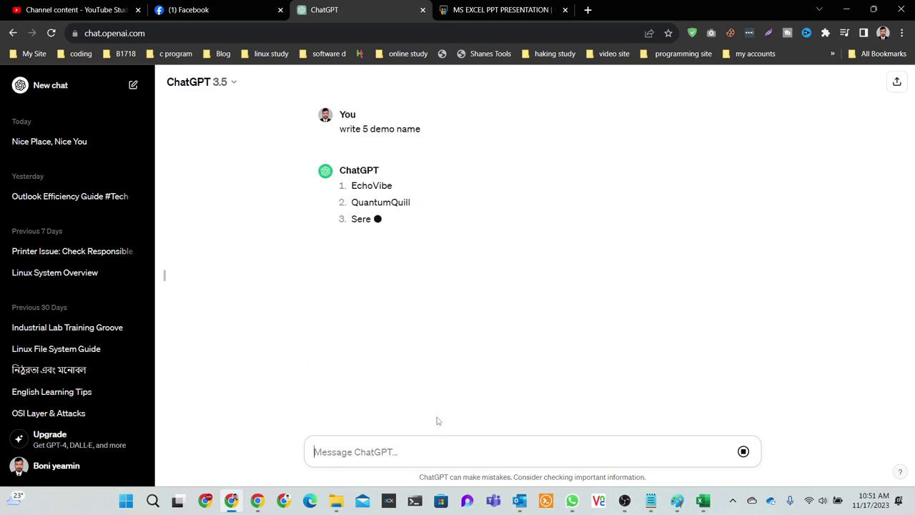
left_click_drag(432, 251, 354, 186)
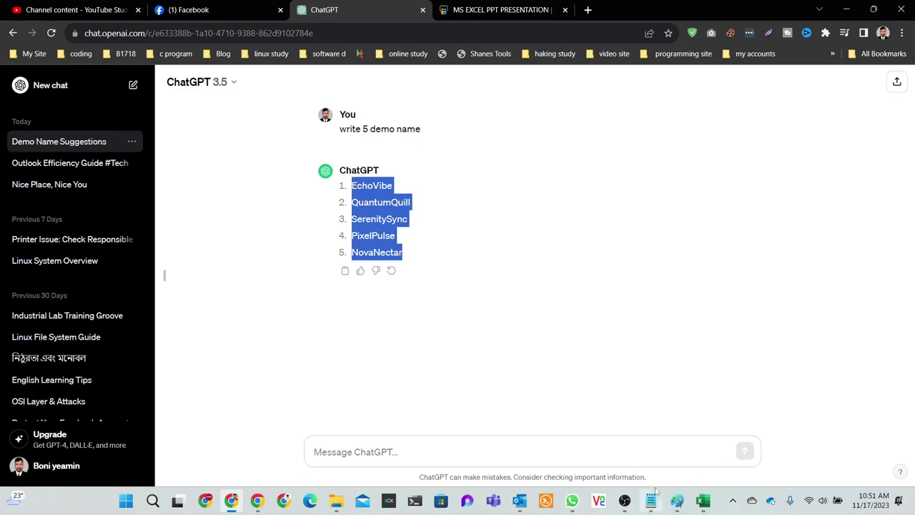
- Paste the five names into a new Notepad tab and return to the spreadsheet
left_click(651, 501)
left_click(732, 111)
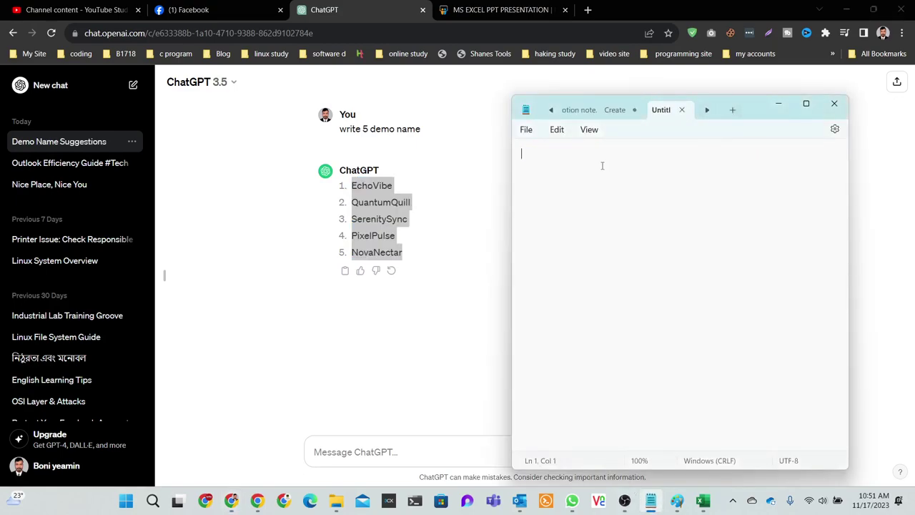
type("EchoVibe QuantumQuill SerenitySync PixelPulse NovaNectar")
key("ctrl+a")
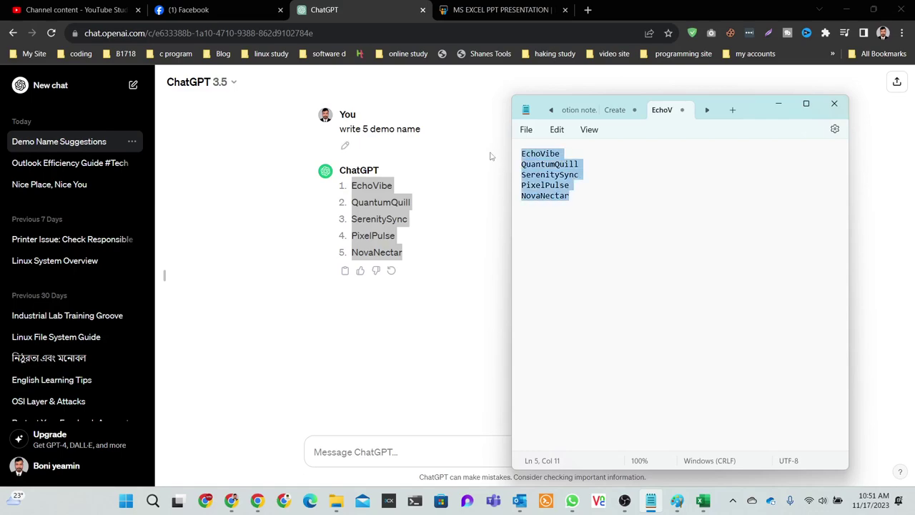
left_click(846, 9)
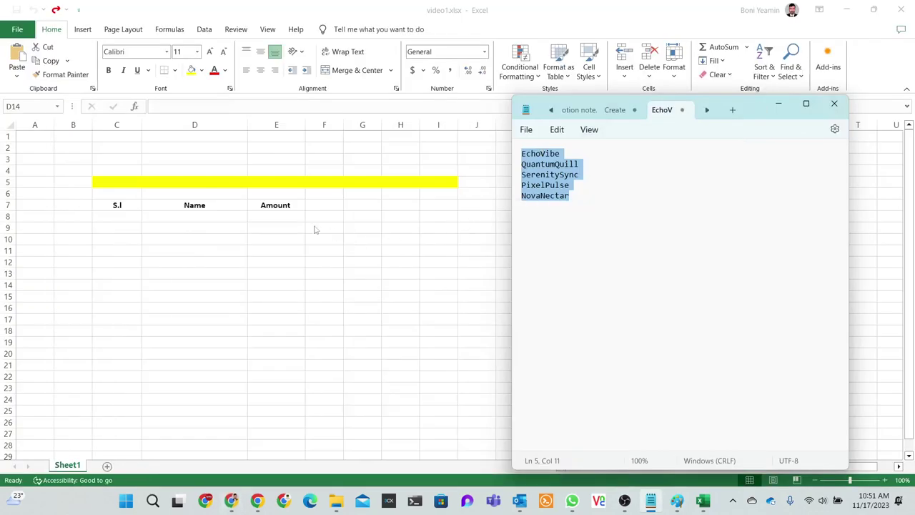
- Paste the names EchoVibe through NovaNectar into D8:D12, accepting the size-mismatch warning
left_click(203, 225)
left_click(202, 235)
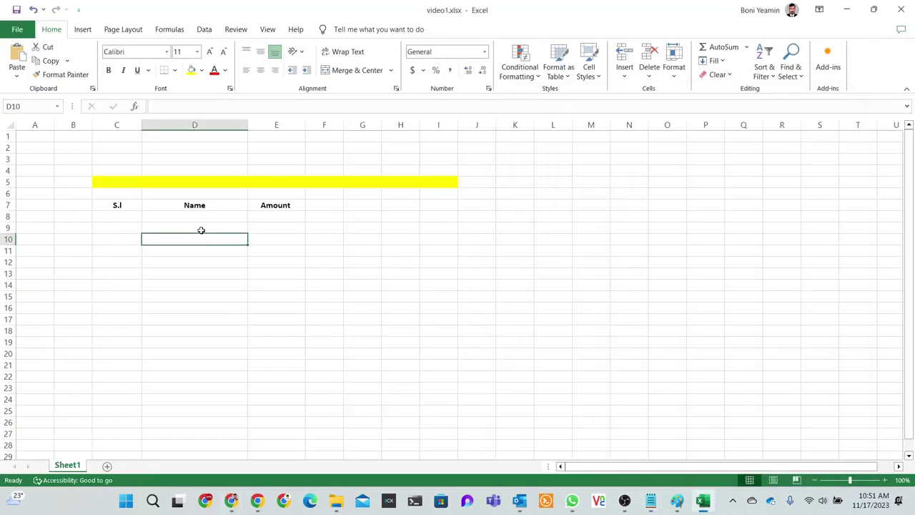
left_click(195, 215)
left_click_drag(195, 215, 208, 274)
key("ctrl+v")
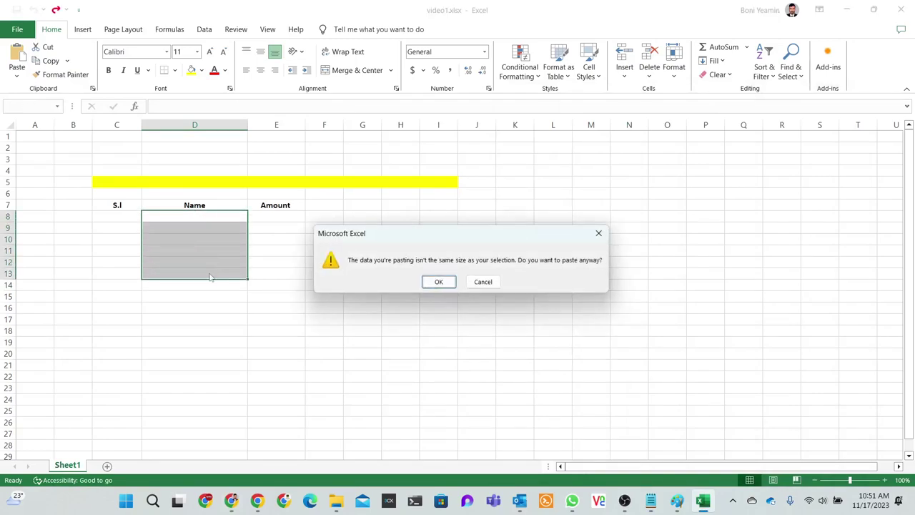
left_click(438, 282)
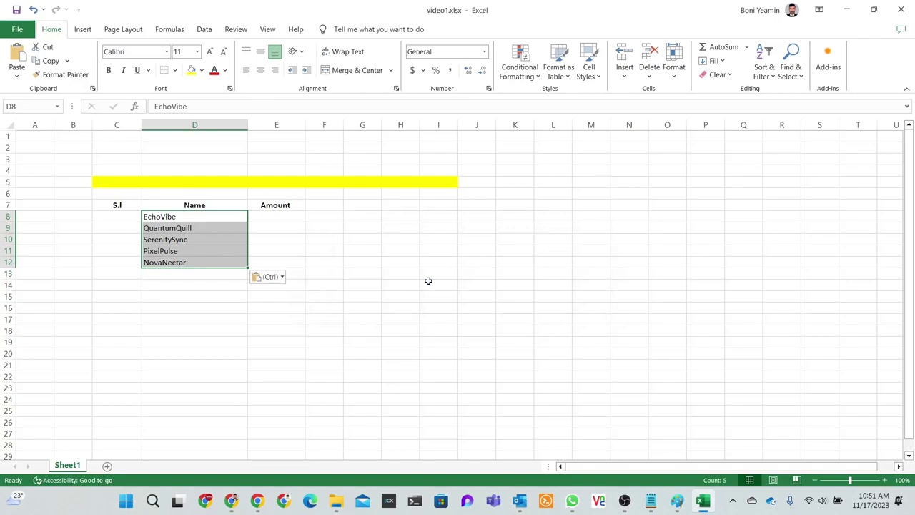
left_click(155, 331)
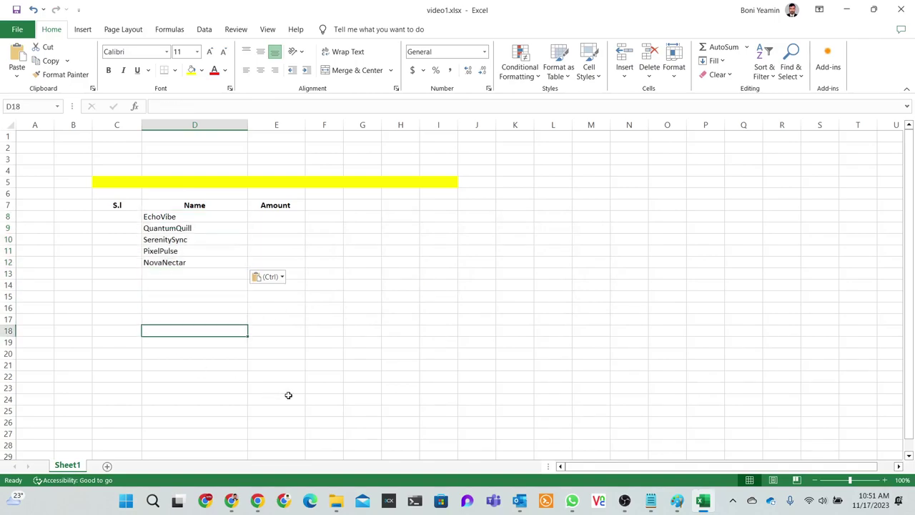
- Enter 1 and 2 in C8:C9 and extend the series to 5 in C12
left_click(122, 218)
type("1")
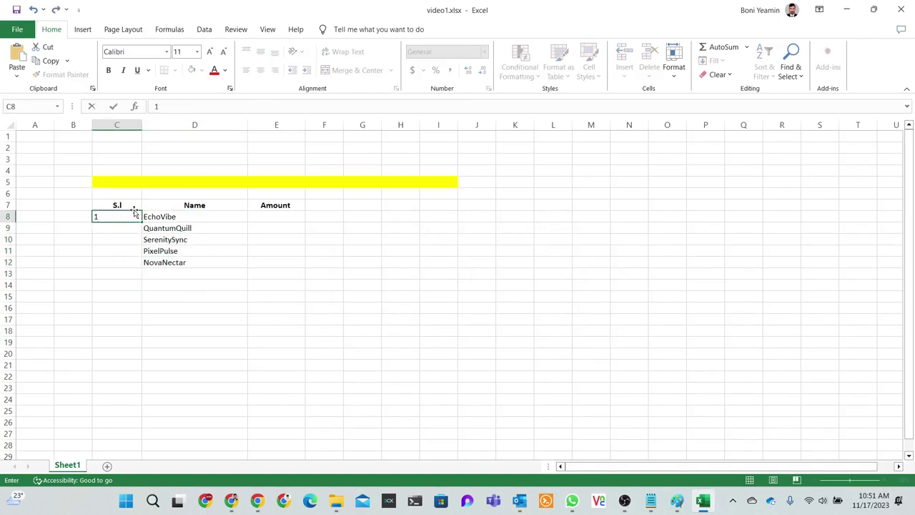
left_click(119, 241)
left_click(116, 229)
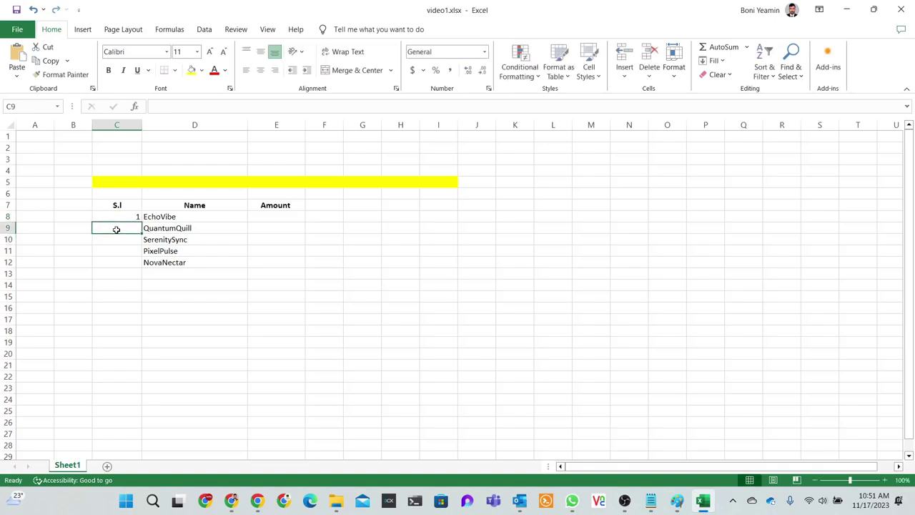
type("2")
left_click(122, 307)
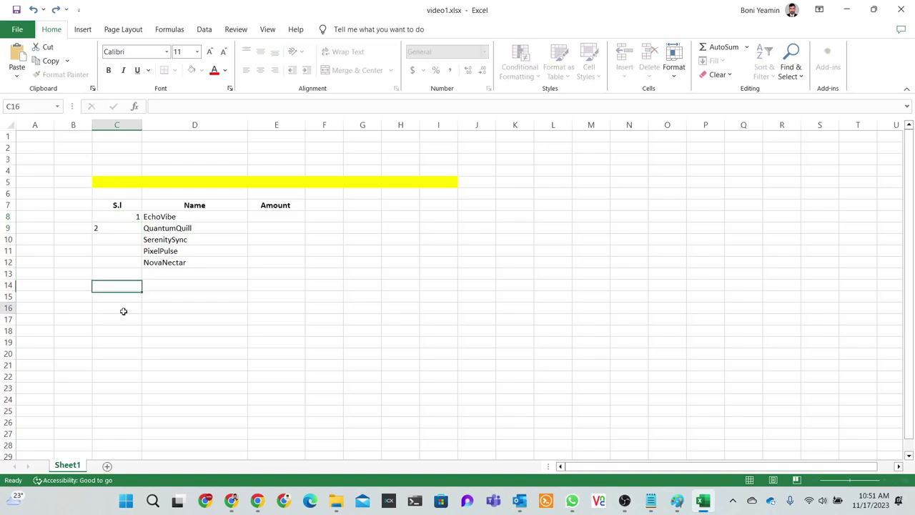
left_click(117, 219)
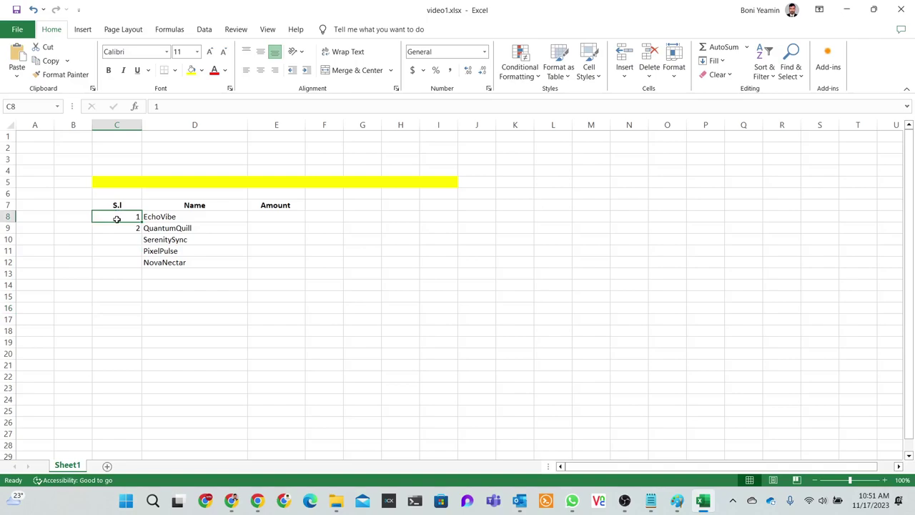
left_click(122, 229)
left_click(123, 239)
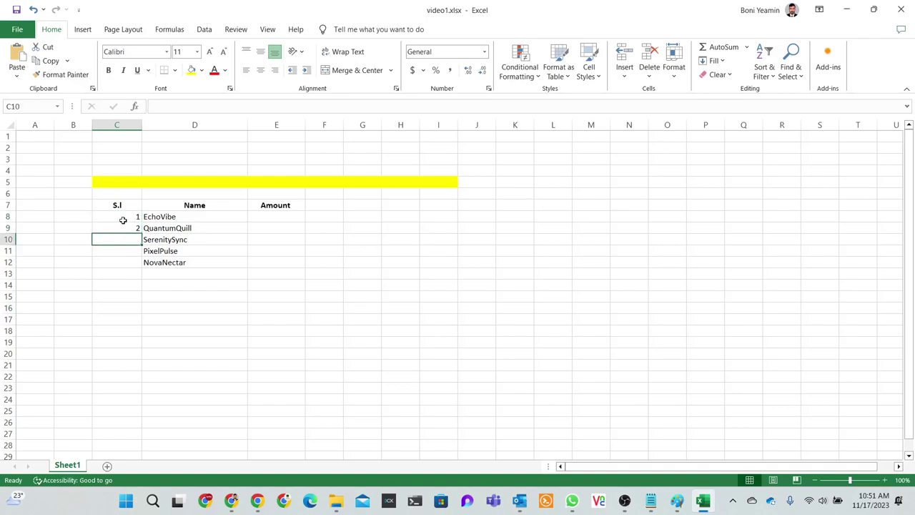
left_click(123, 220)
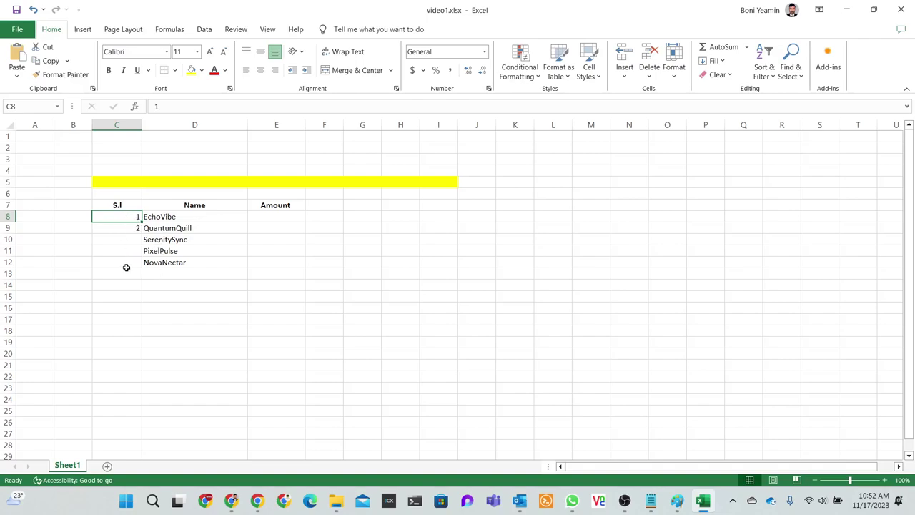
left_click(120, 237)
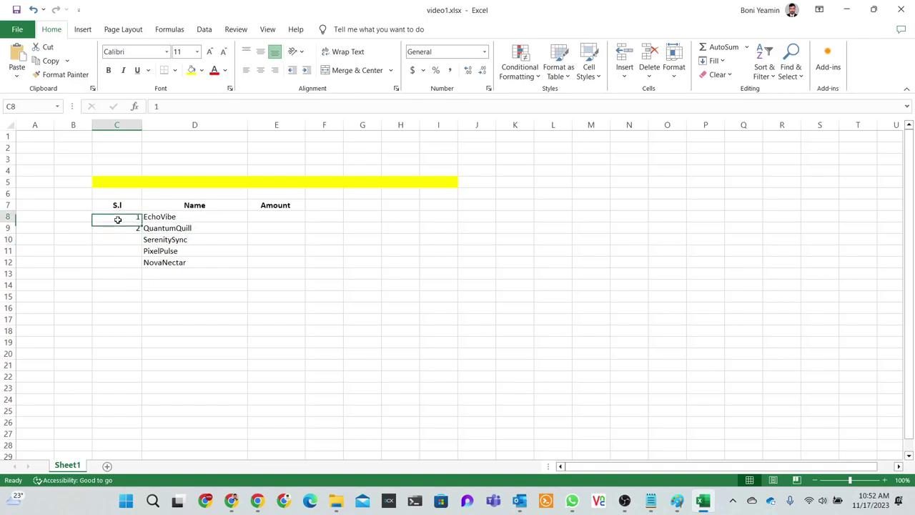
left_click_drag(118, 222, 141, 267)
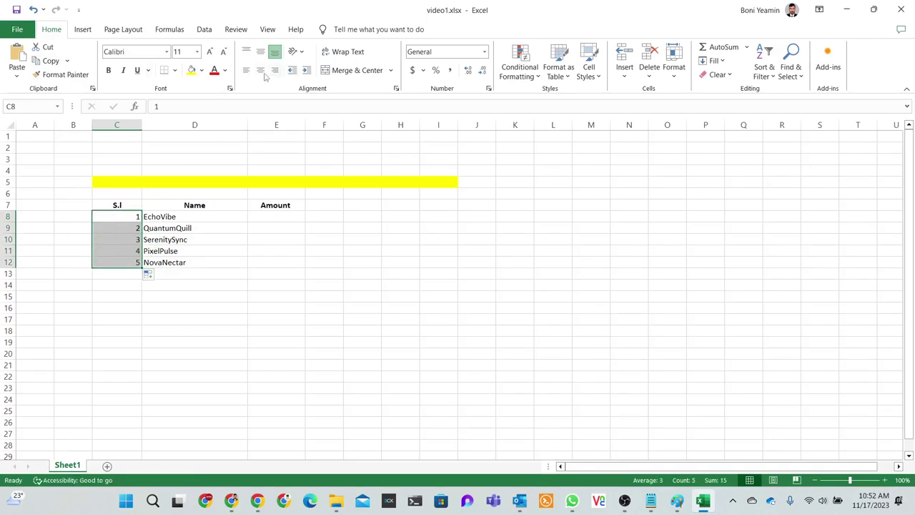
- Center and bold the serial numbers 1–5 in C8:C12
left_click(261, 71)
left_click(109, 70)
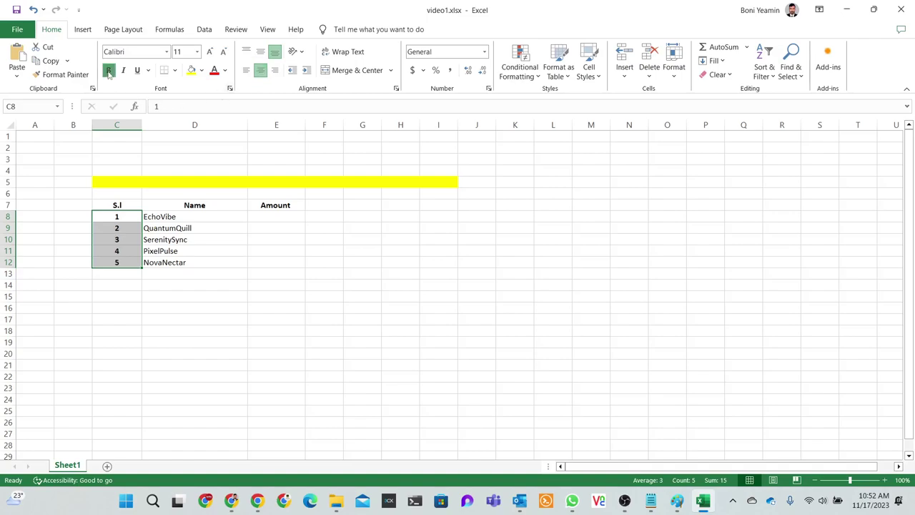
left_click(235, 321)
left_click(285, 215)
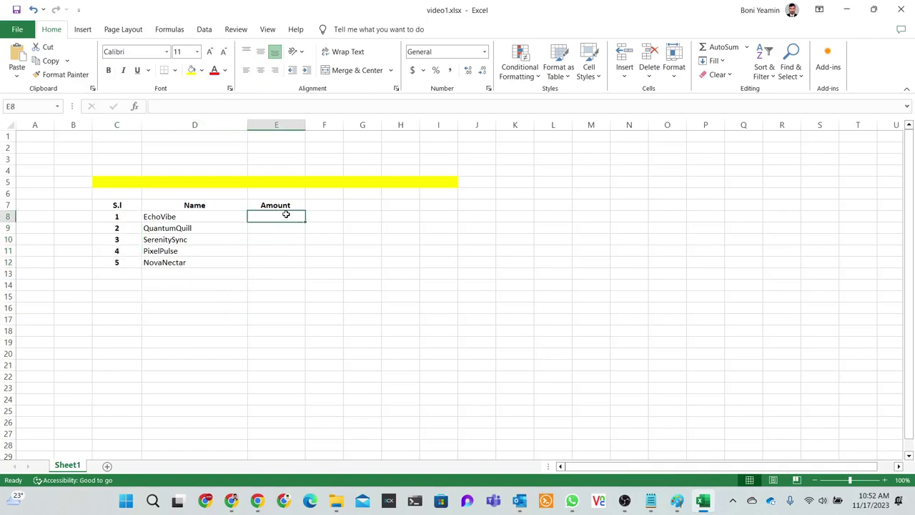
- Type 5000, 2000, 800, 800 and 40 into cells E8 through E12
type("5")
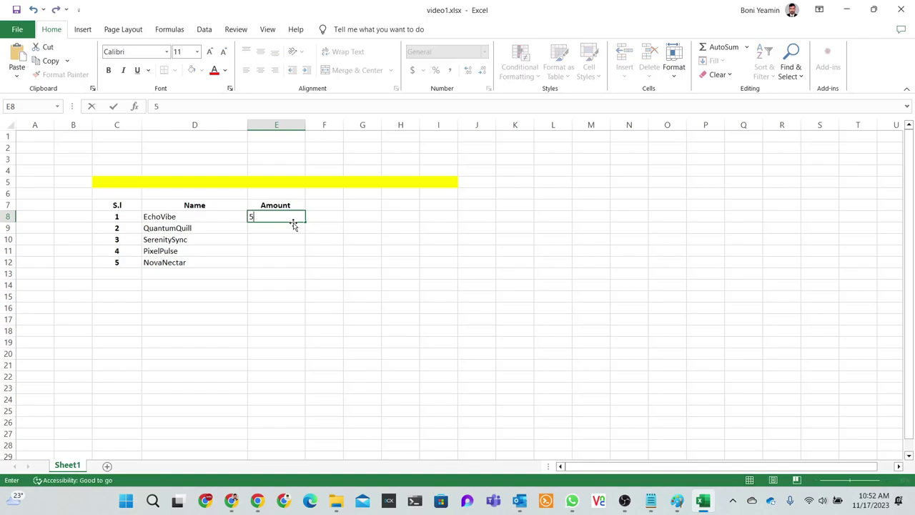
type("000")
key("Return")
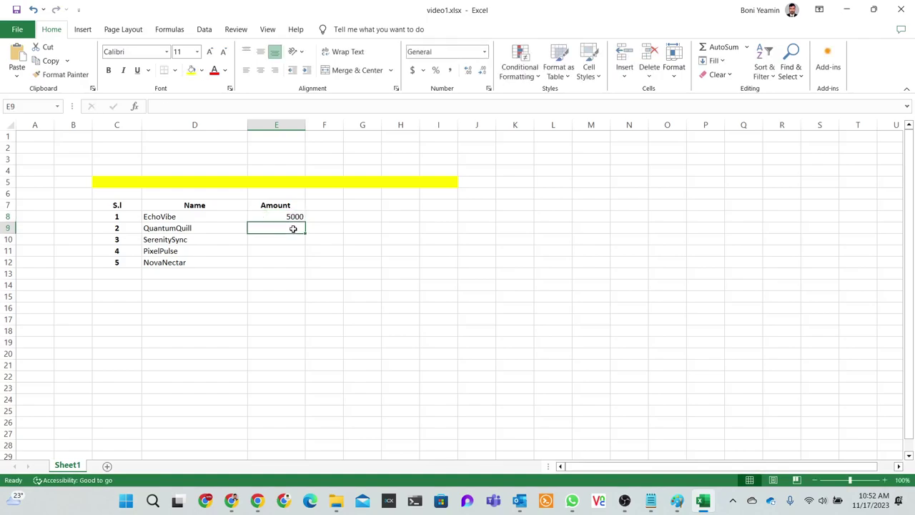
type("2000")
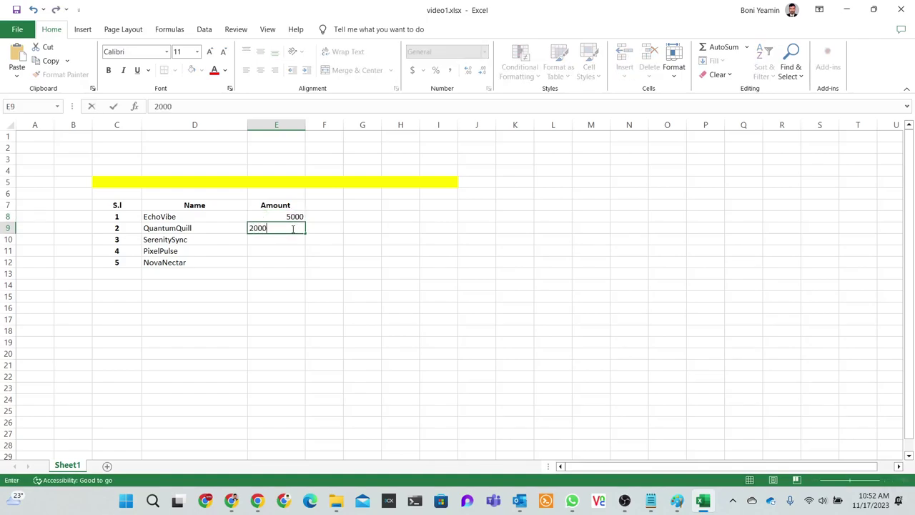
left_click(287, 236)
type("8")
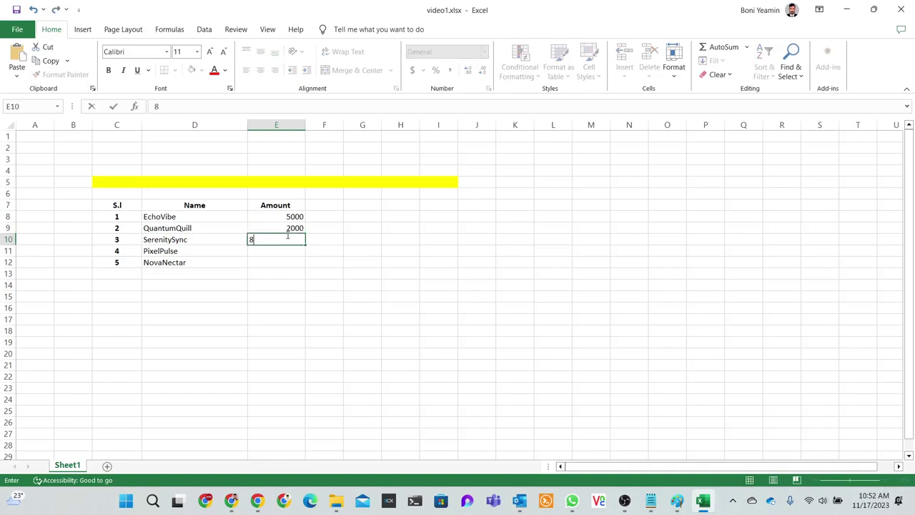
type("00")
left_click(293, 261)
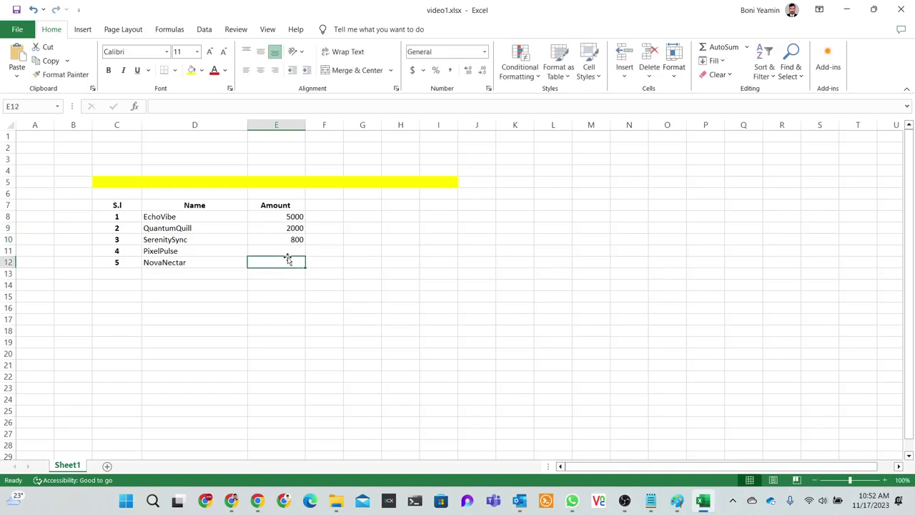
left_click(291, 252)
type("80")
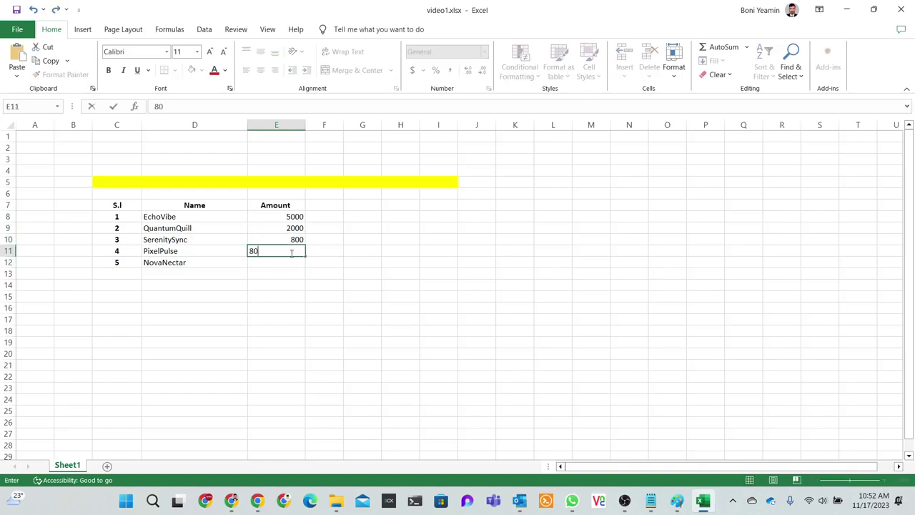
type("0")
left_click(272, 306)
left_click(280, 263)
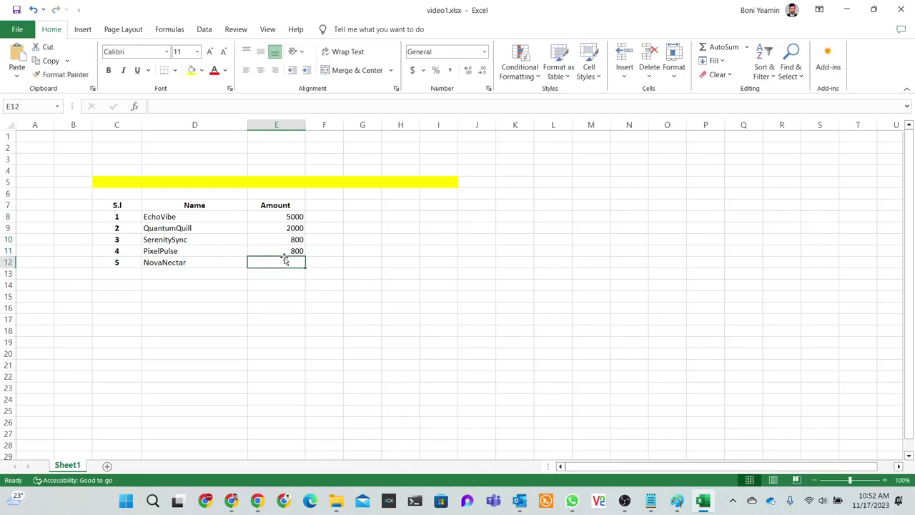
type("40")
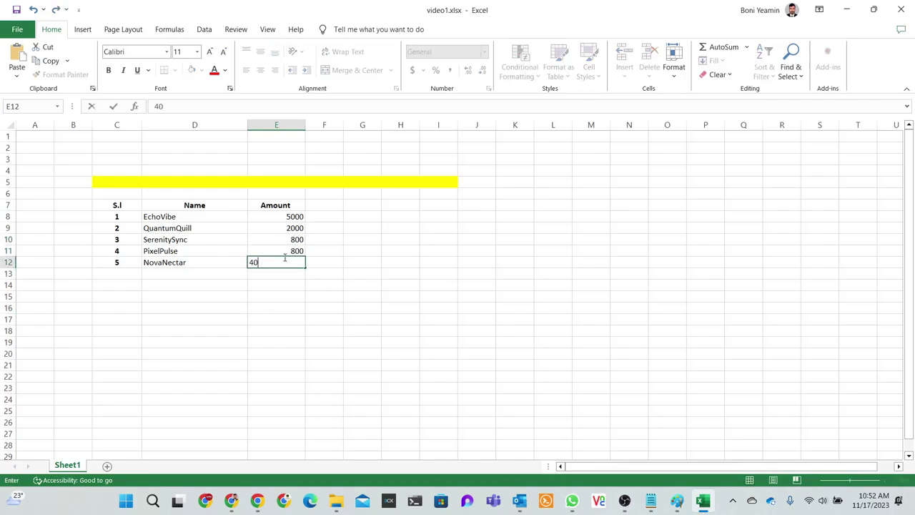
left_click(296, 281)
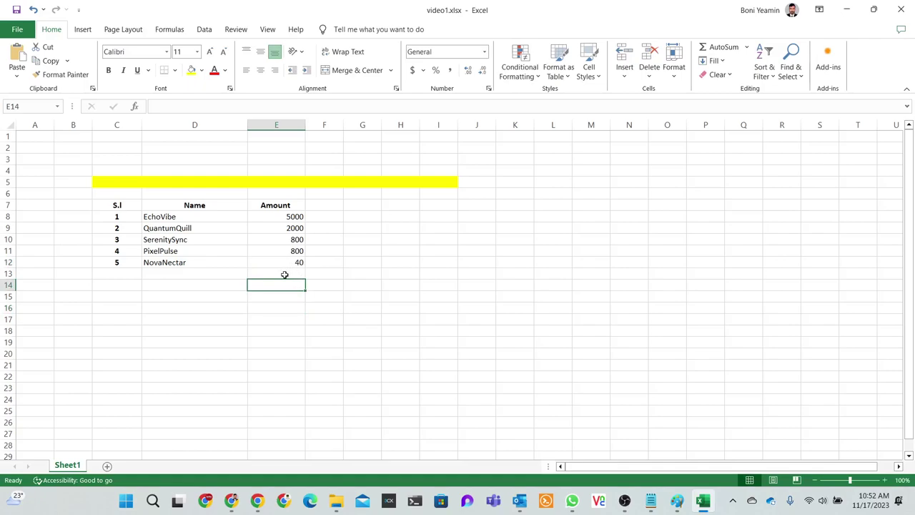
key("Down")
left_click(164, 274)
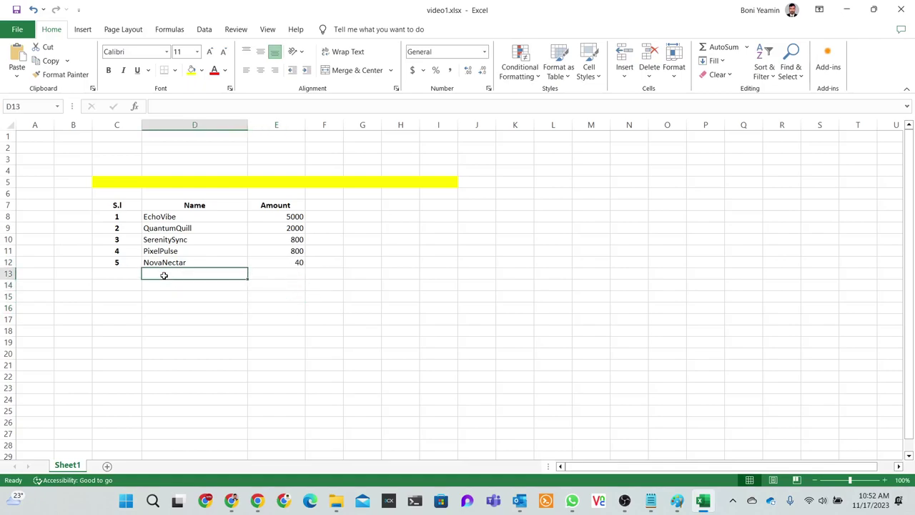
- Enter the label 'Total Amount' in D14, discarding a mistyped start in D13
left_click(261, 273)
left_click(202, 274)
type("Toto")
key("BackSpace")
key("BackSpace")
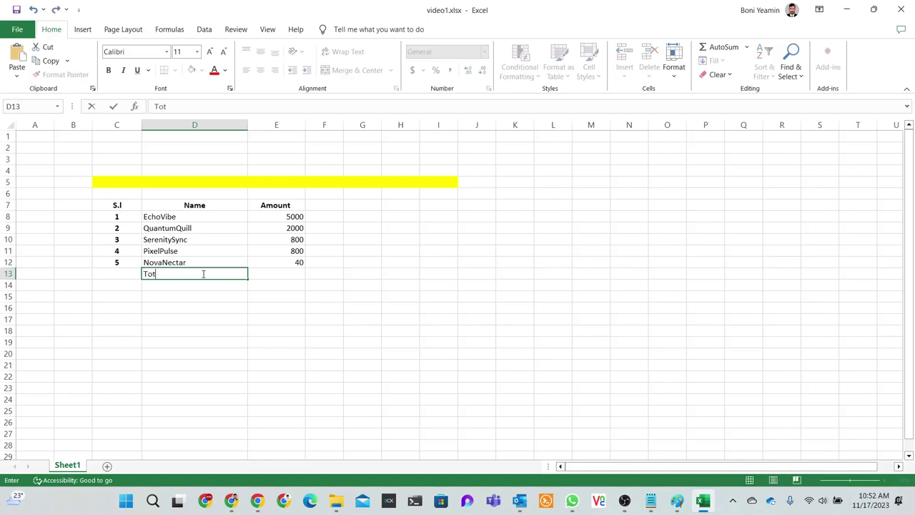
key("BackSpace")
key("BackSpace")
key("BackSpace")
left_click(196, 288)
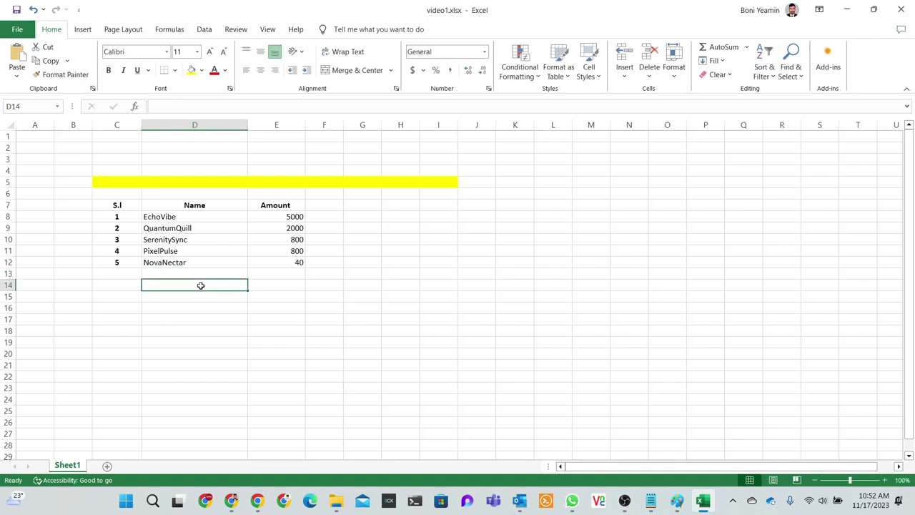
type("Tot")
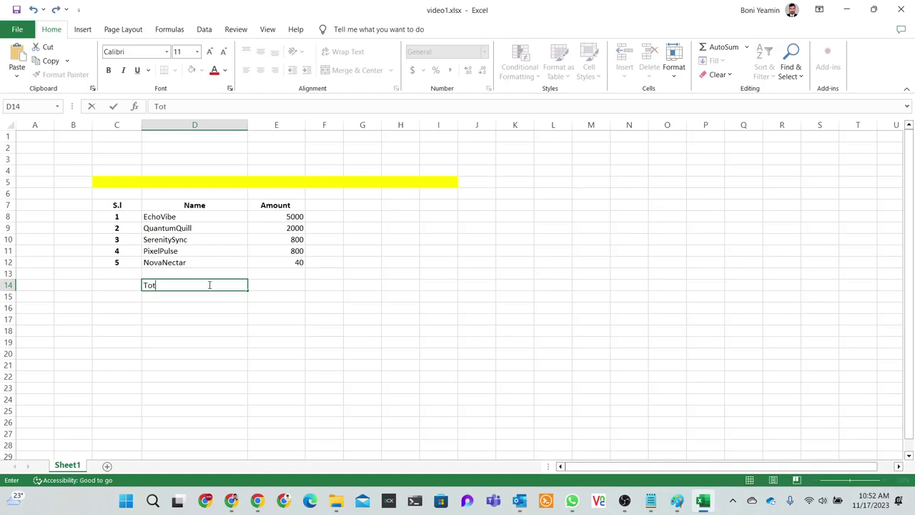
type("al ")
type("Amount")
left_click(267, 281)
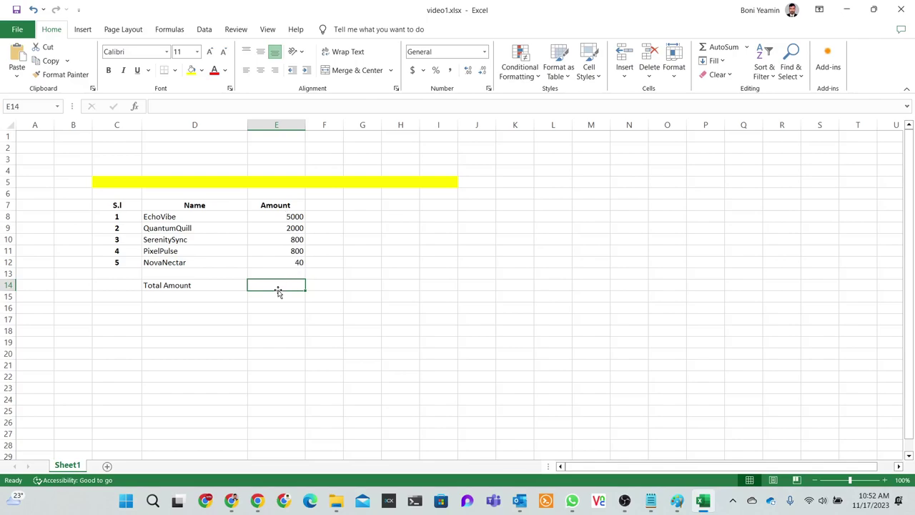
- Enter =SUM(E8:E12) in E14 so the Amount total shows 8640
type("=")
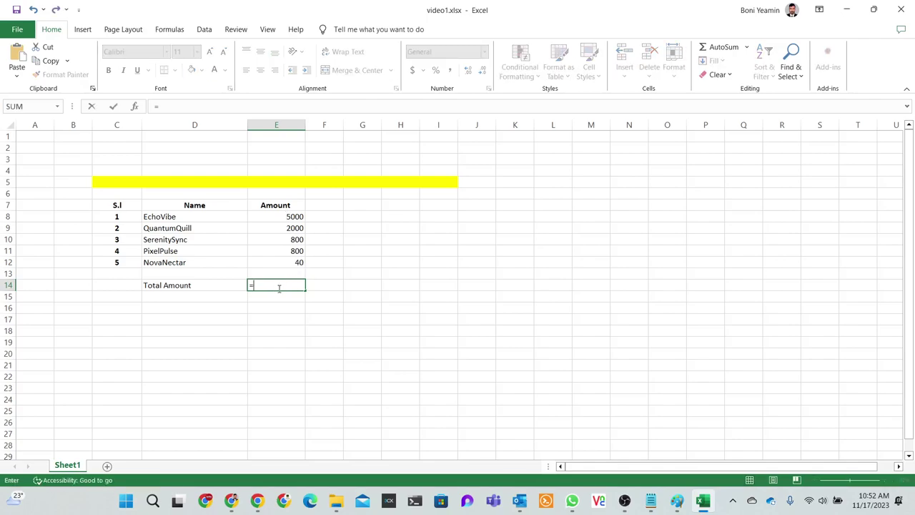
type("sum")
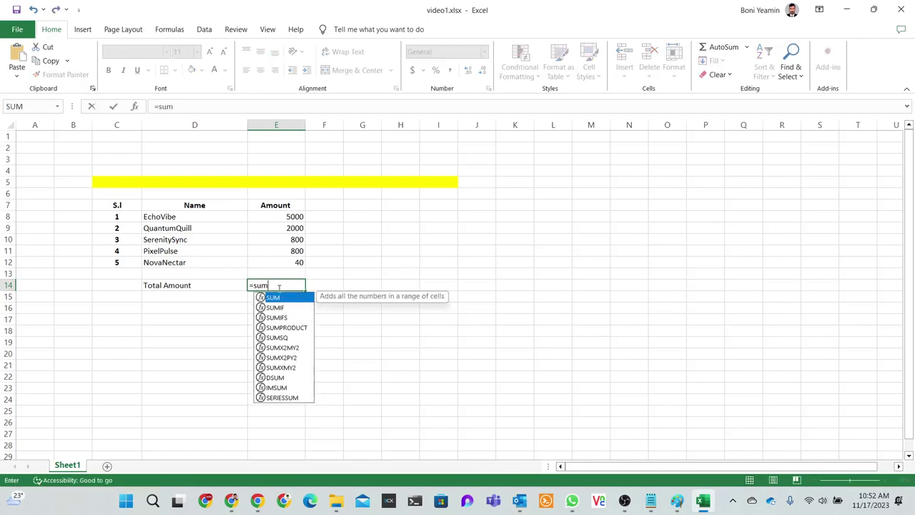
type("(")
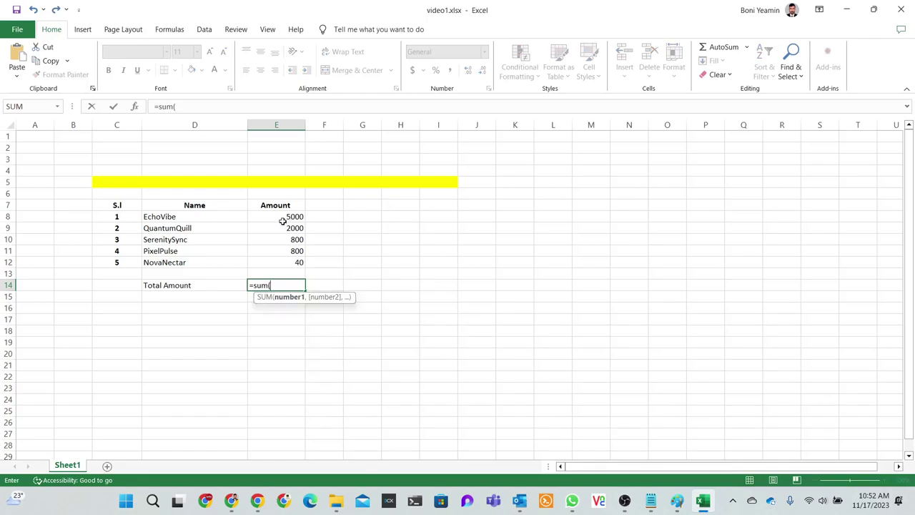
left_click(285, 217)
key("F8")
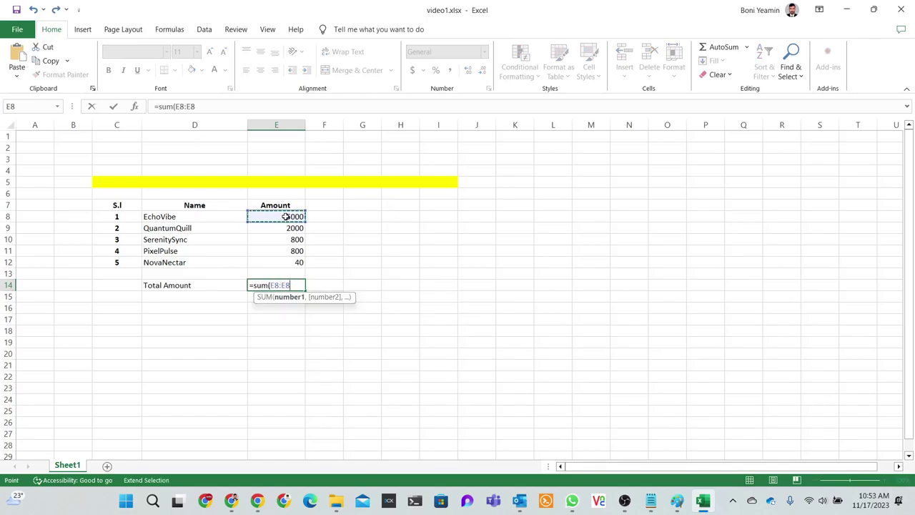
left_click(299, 264)
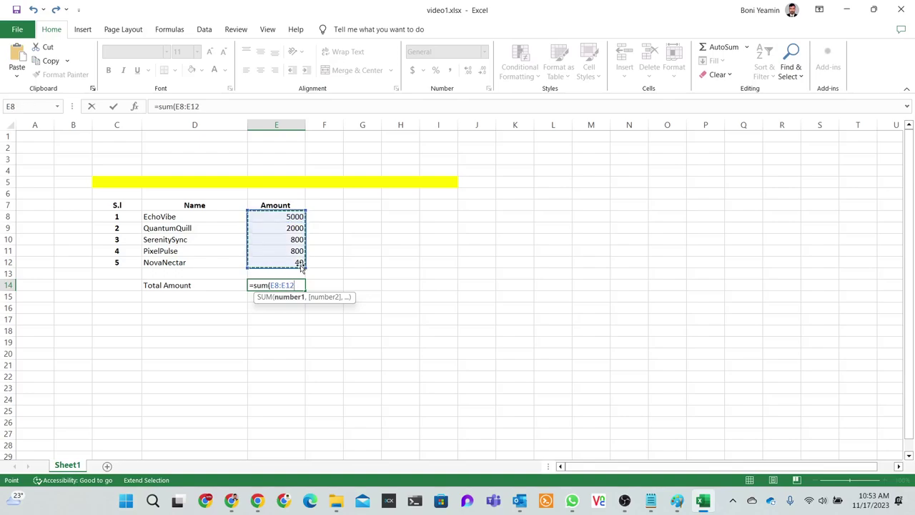
type(")")
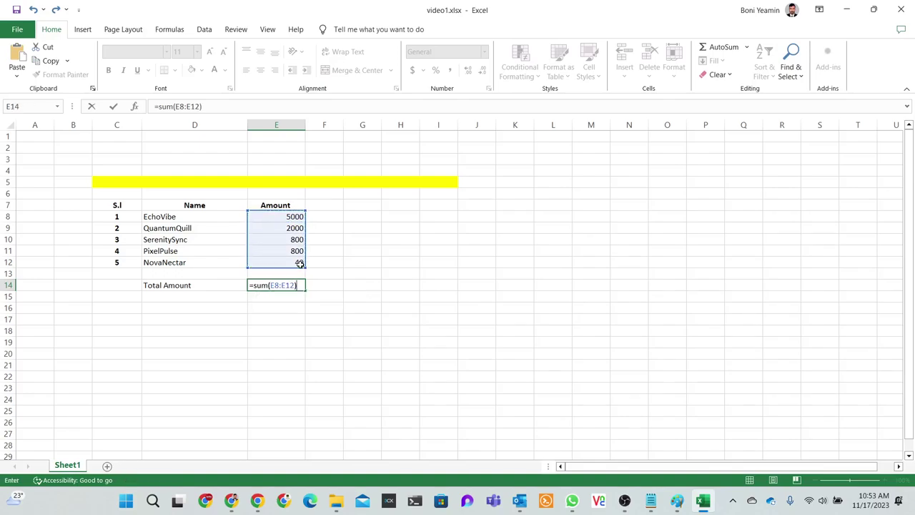
key("Return")
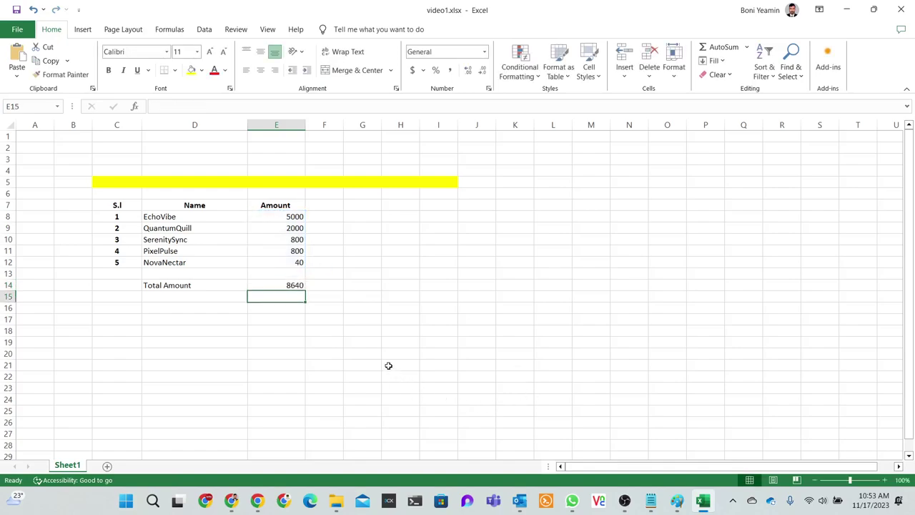
left_click(281, 286)
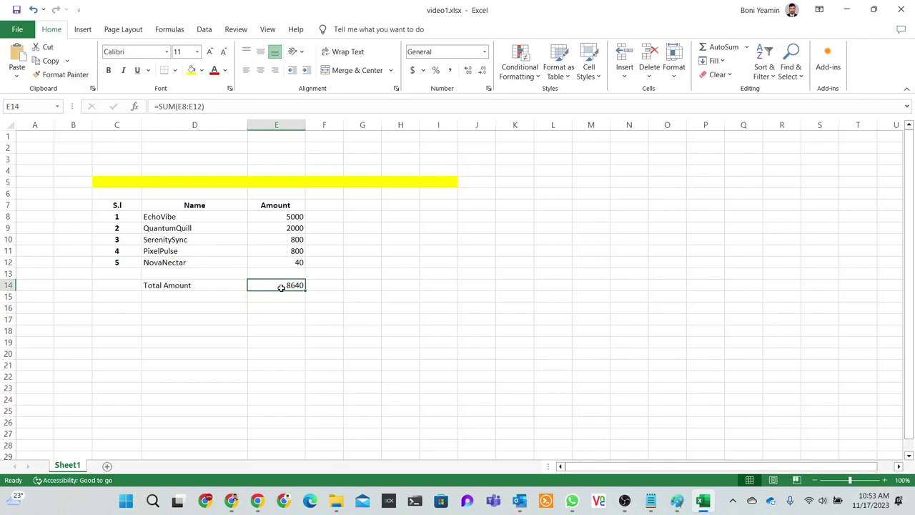
- Apply All Borders to the table range C7:E12
left_click(299, 343)
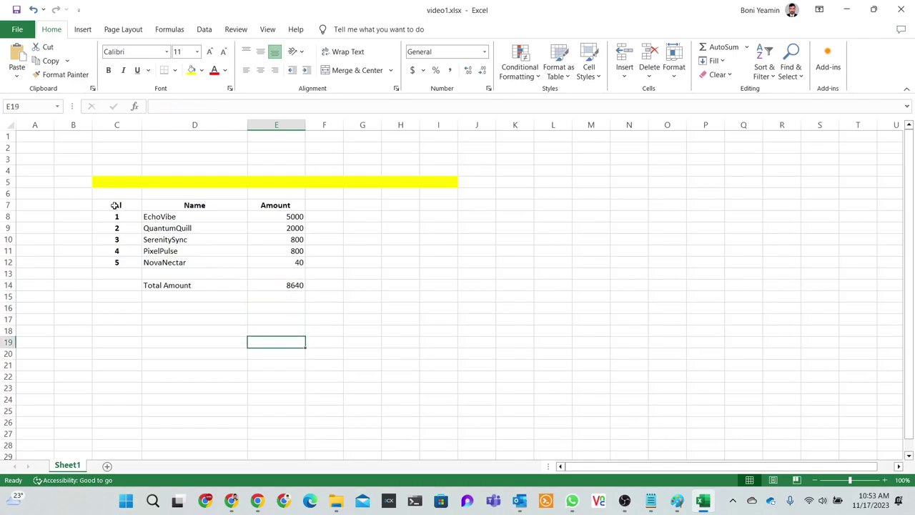
left_click_drag(114, 206, 289, 262)
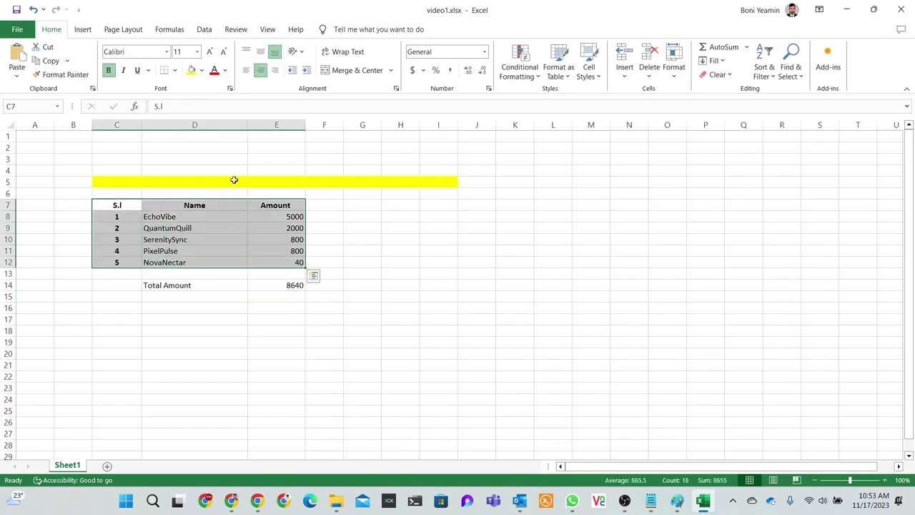
left_click(174, 72)
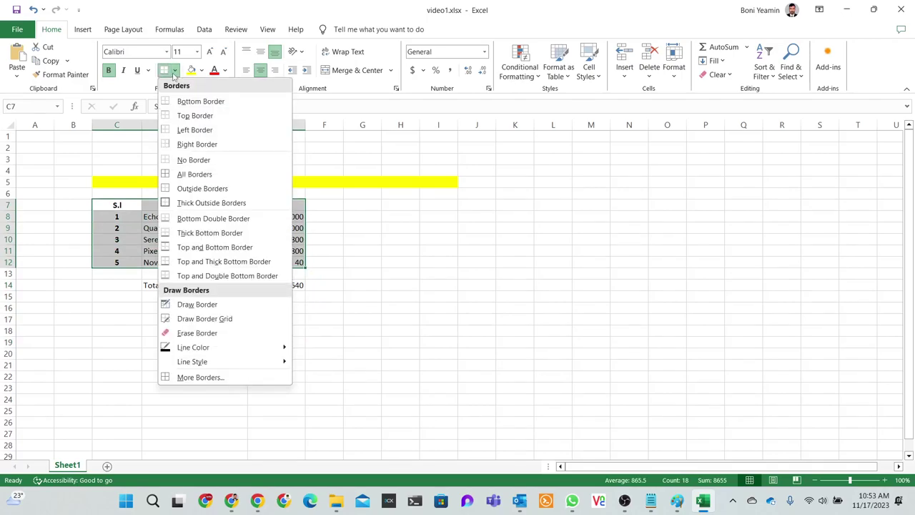
left_click(187, 175)
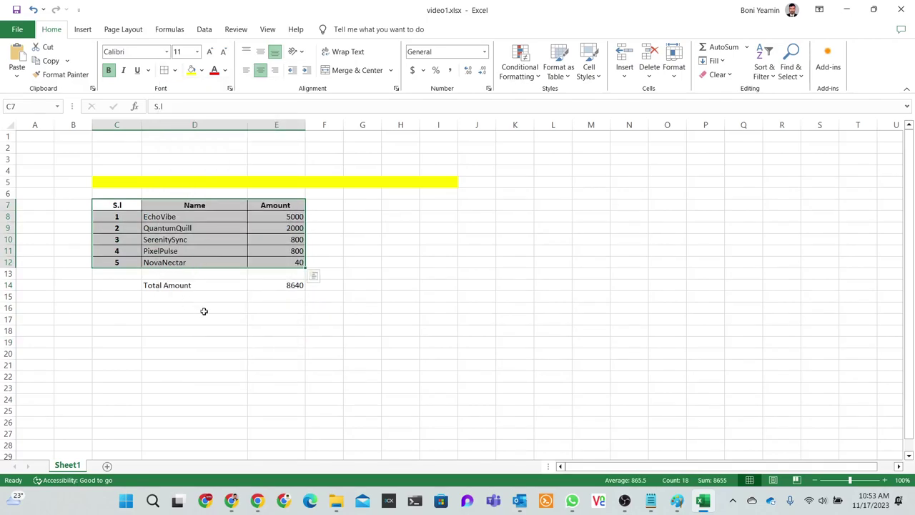
left_click(241, 340)
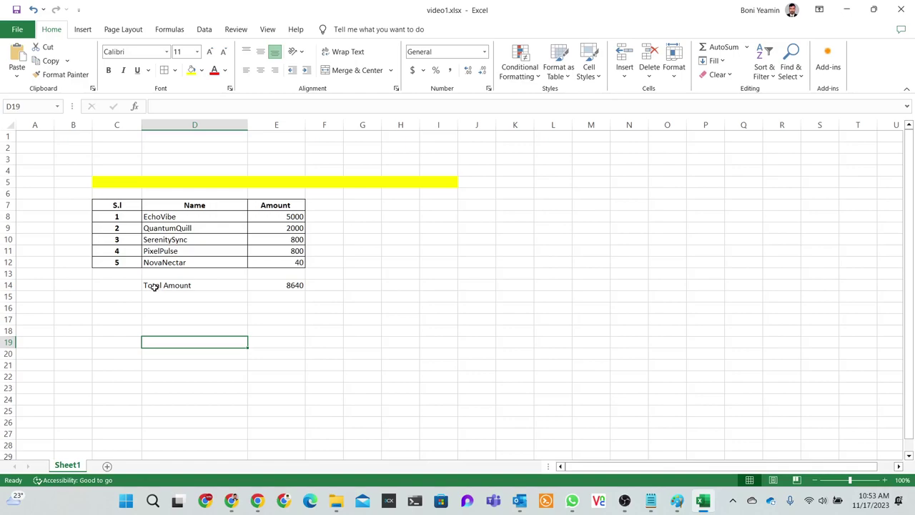
- Apply All Borders to the Total Amount row D14:E14
left_click(163, 289)
left_click_drag(162, 287, 274, 284)
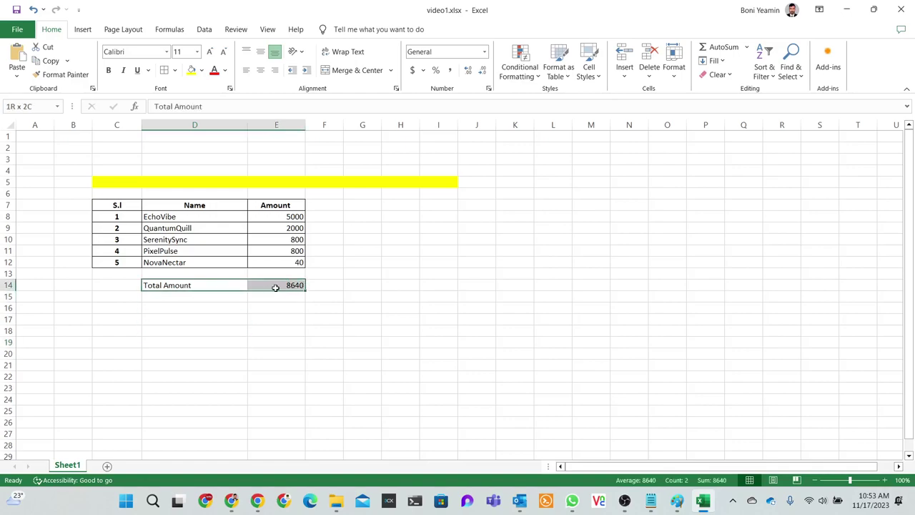
left_click(175, 71)
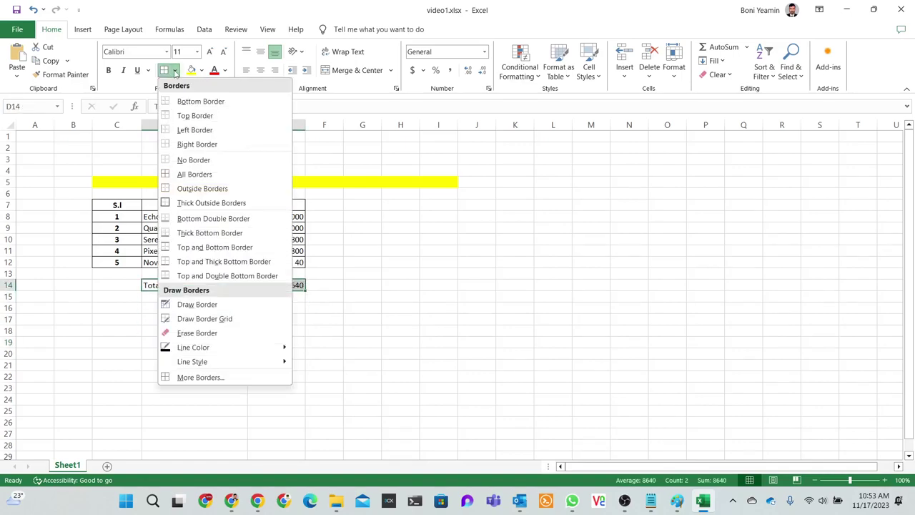
left_click(187, 175)
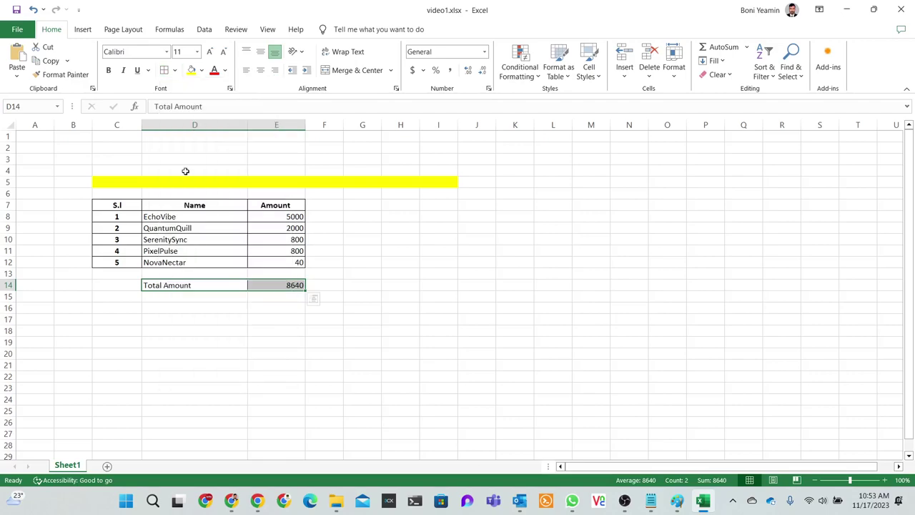
left_click(298, 389)
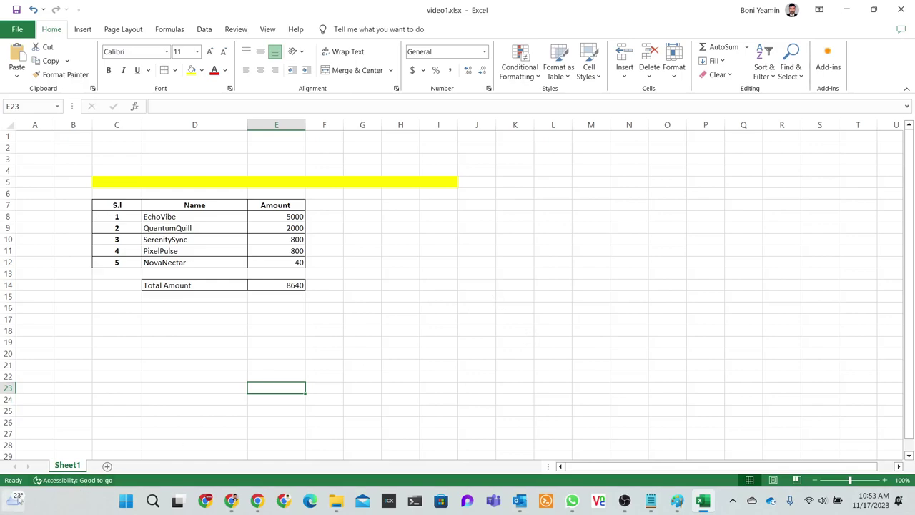
- Add a new blank worksheet, Sheet2, to the workbook
left_click(106, 469)
left_click(67, 466)
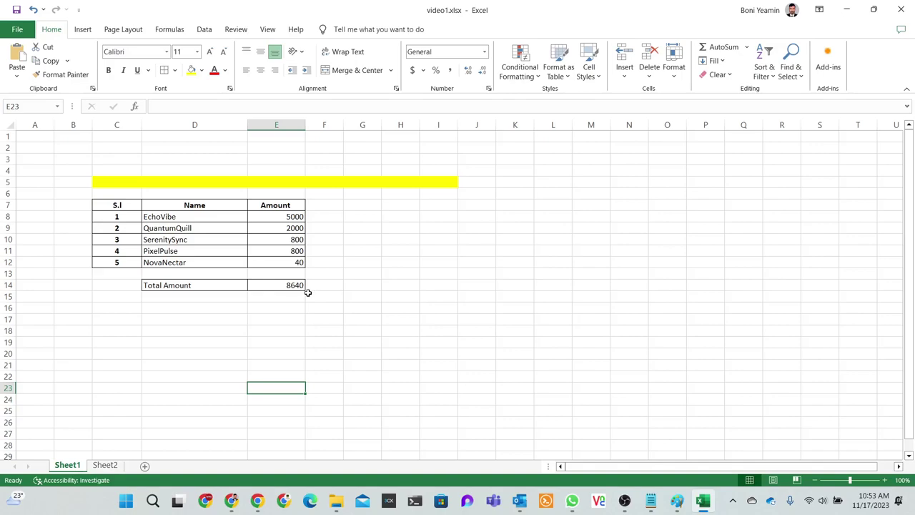
left_click(109, 466)
- Put 'jan' in Sheet2's D6, fixing the misspelling, and begin a formula in E6
left_click(150, 196)
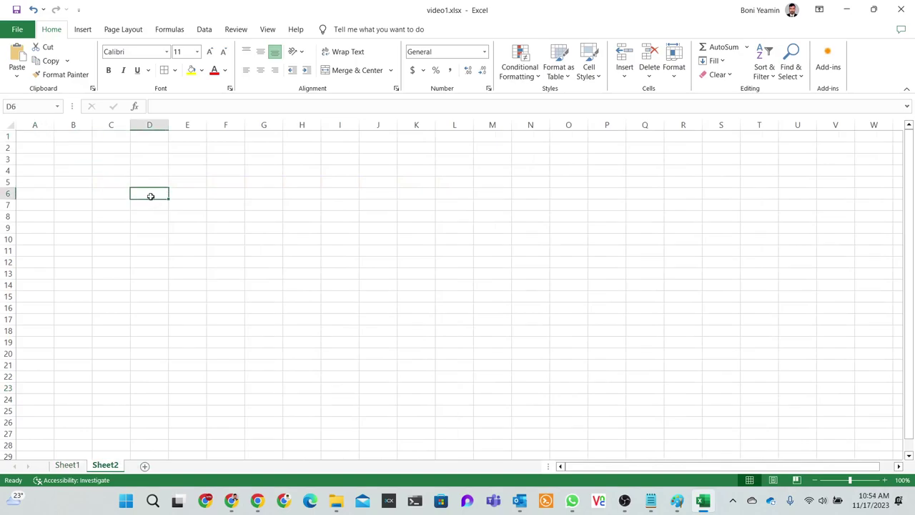
type("ja")
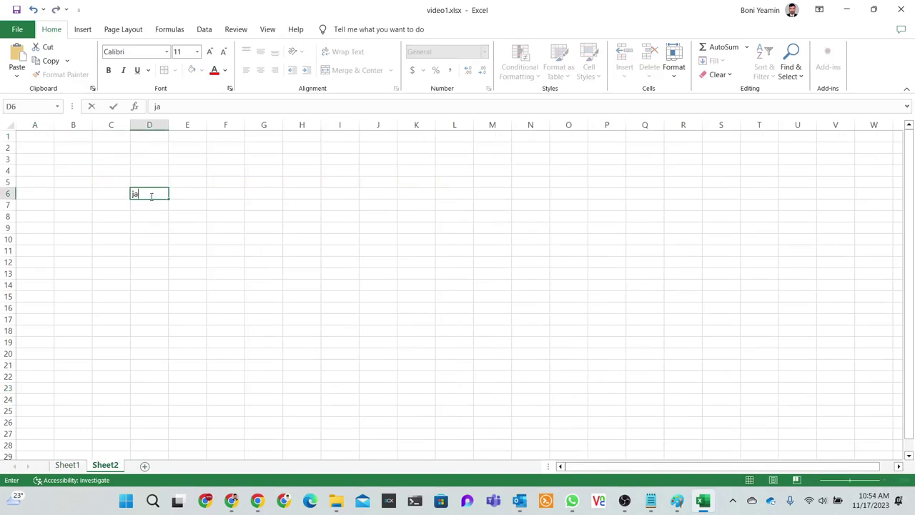
type("nuwa")
type("ry")
left_click(158, 193)
left_click_drag(165, 194, 142, 194)
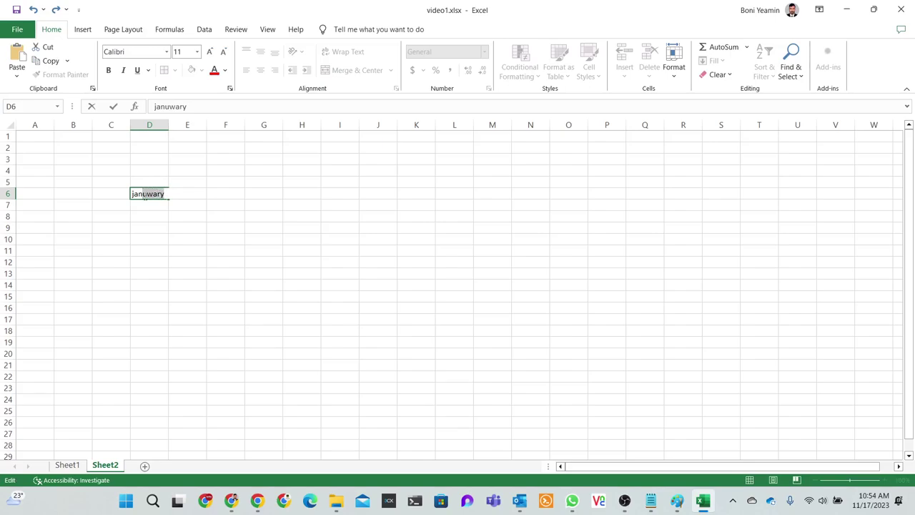
key("BackSpace")
left_click(162, 252)
left_click(180, 195)
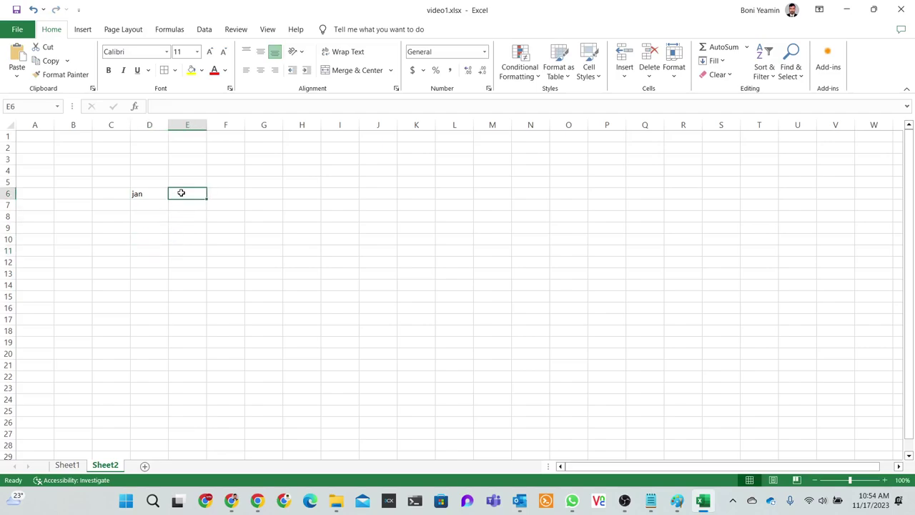
type("=")
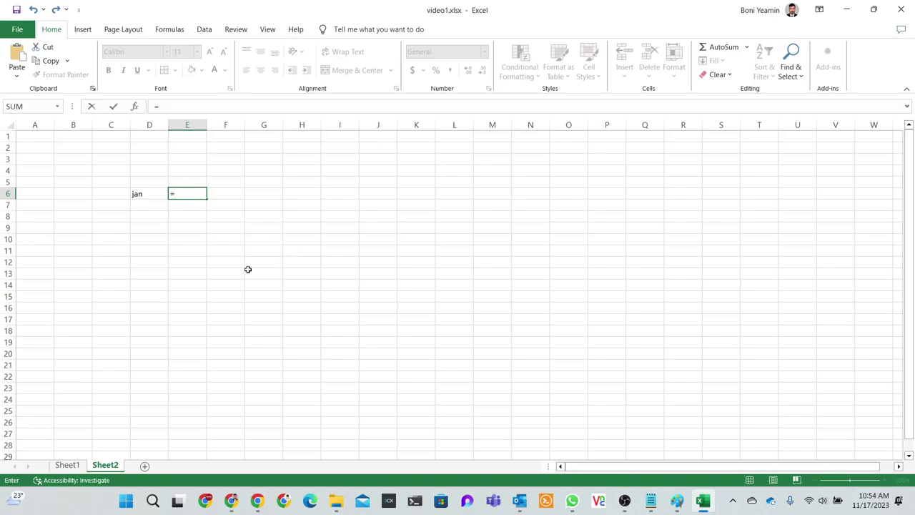
- Complete E6's formula with a reference to Sheet1's E14 total
left_click(72, 466)
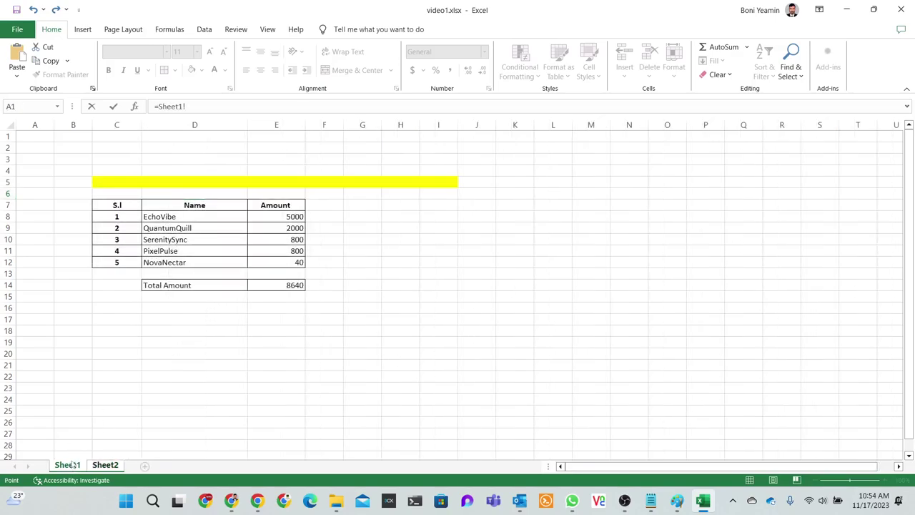
left_click(290, 286)
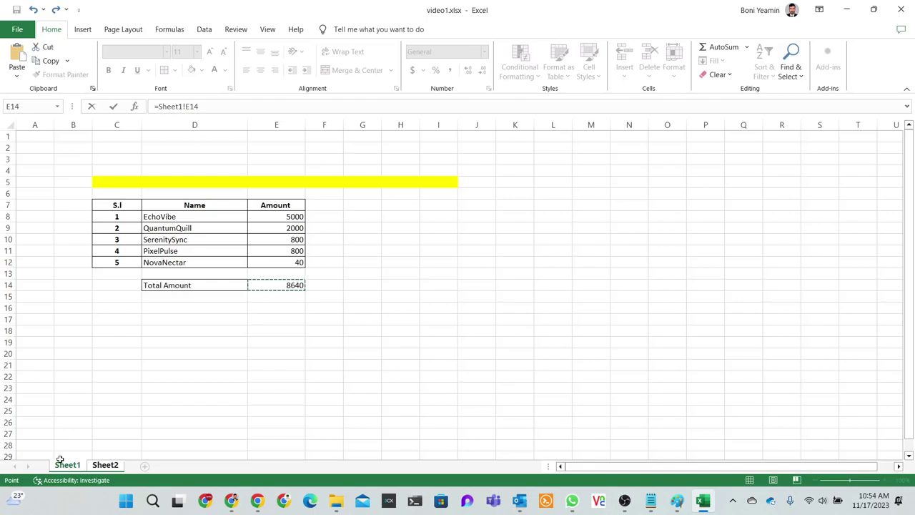
left_click(104, 465)
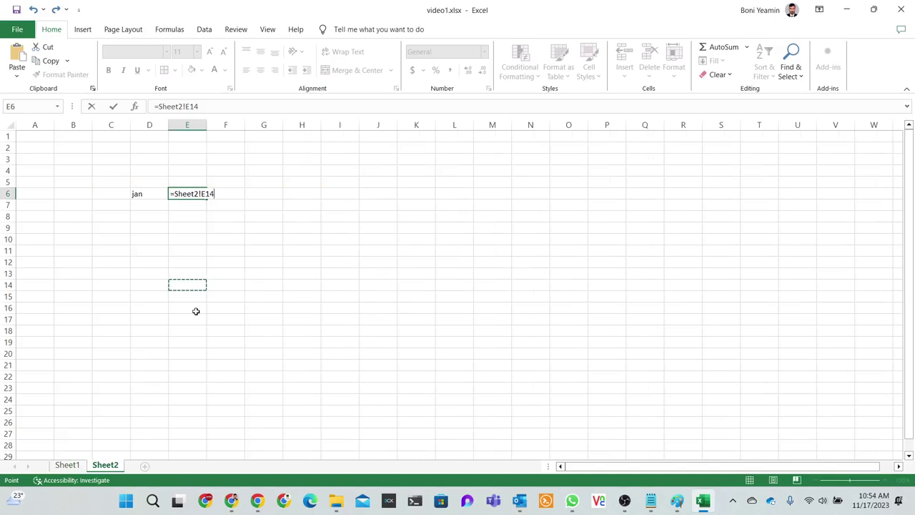
key("Return")
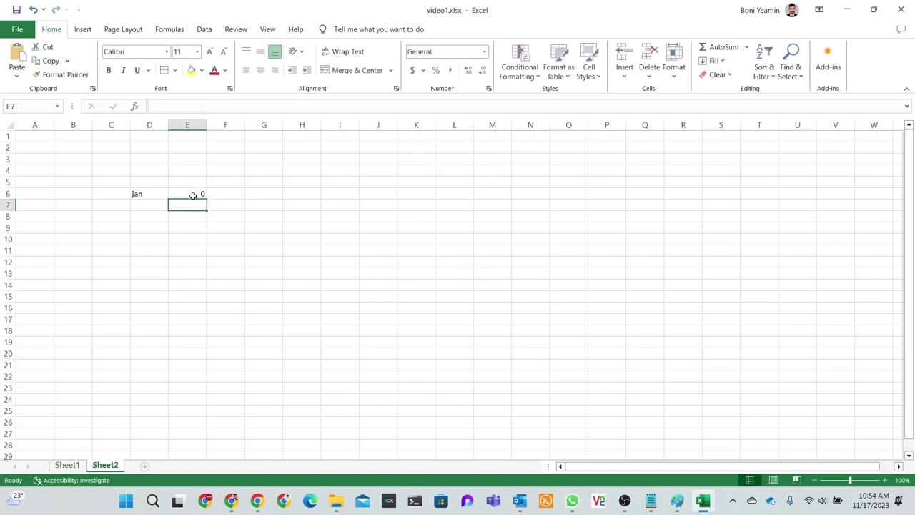
- Rebuild E6's formula as a parenthesised reference to E14, =(Sheet2!E14), showing 0
left_click(191, 193)
double_click(197, 190)
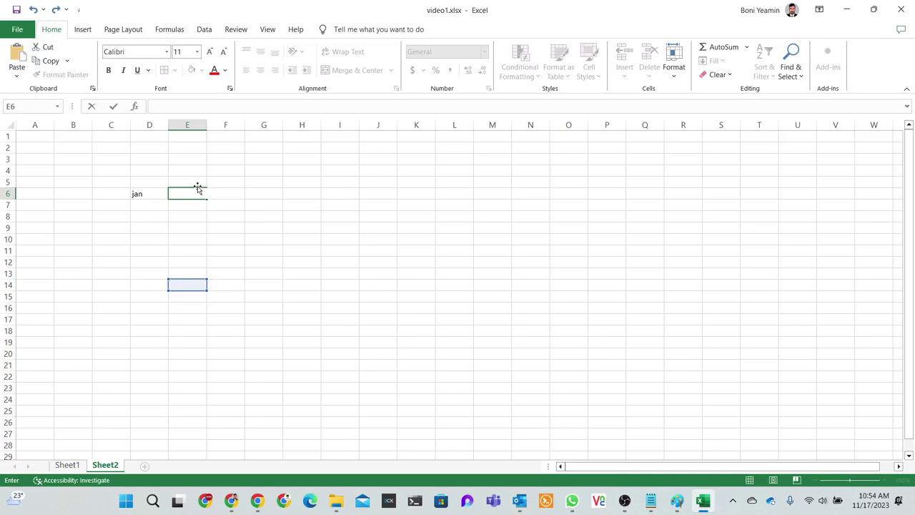
left_click(193, 196)
type("=9")
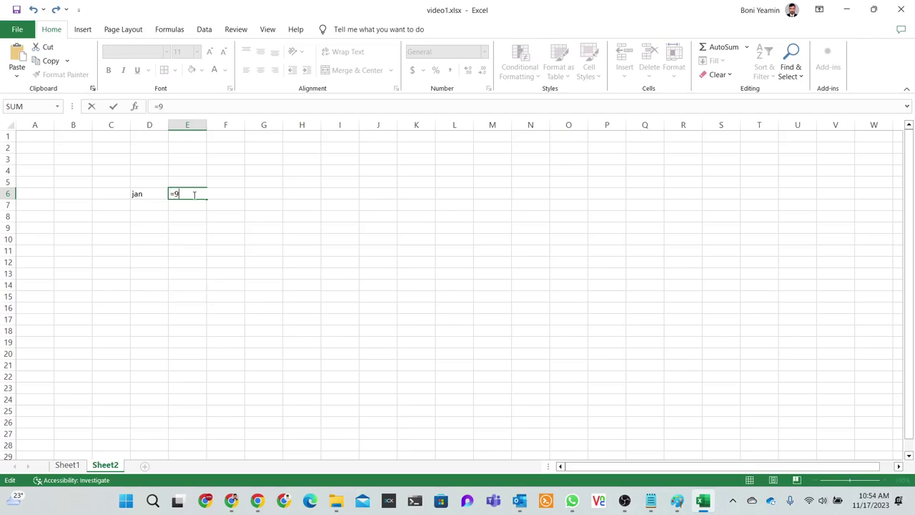
key("BackSpace")
type("(*")
key("BackSpace")
left_click(67, 466)
left_click(297, 285)
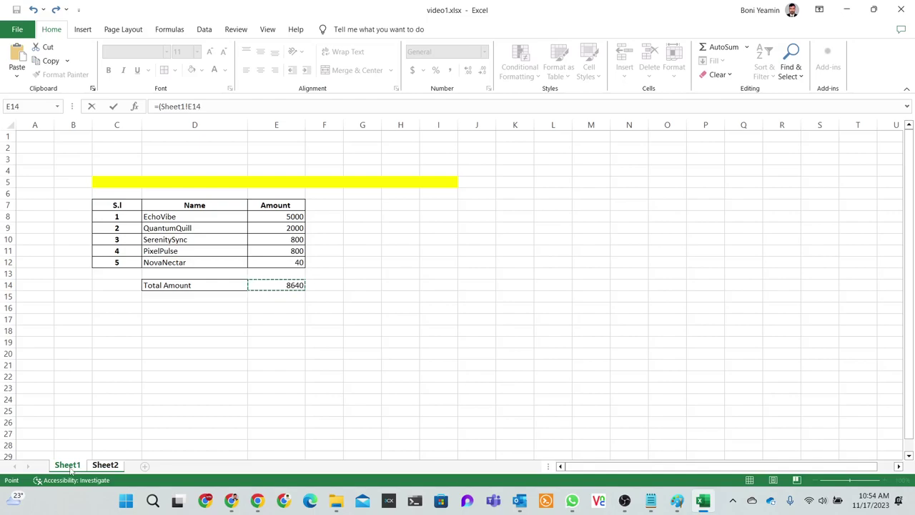
left_click(104, 466)
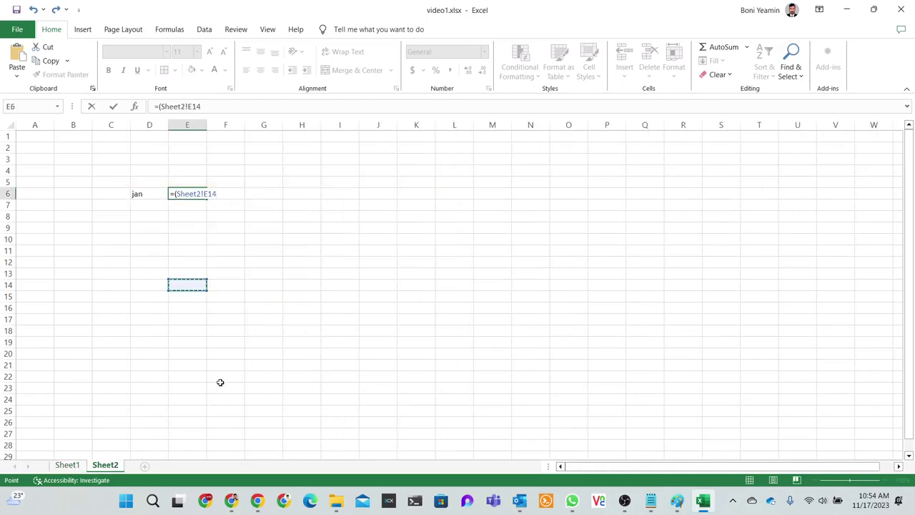
type(")")
key("Return")
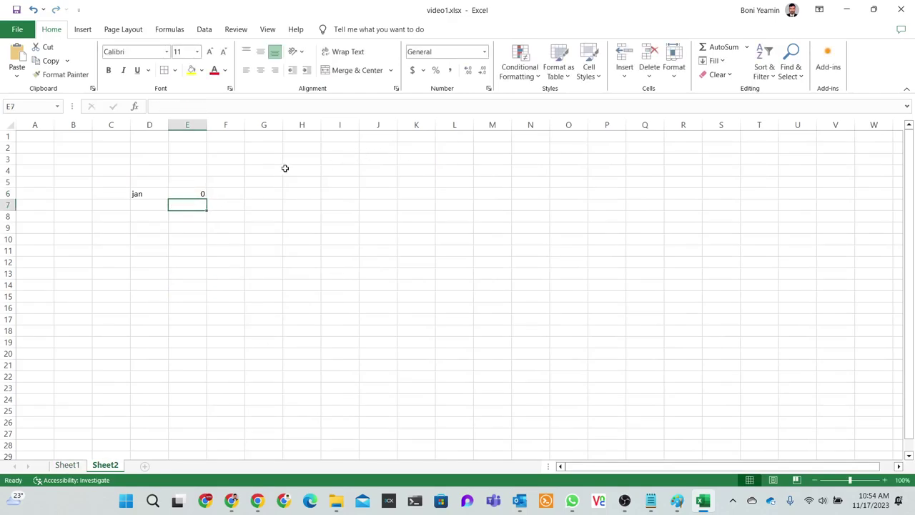
- Check E6's formula, then return to Sheet1 and select an empty cell
left_click(195, 194)
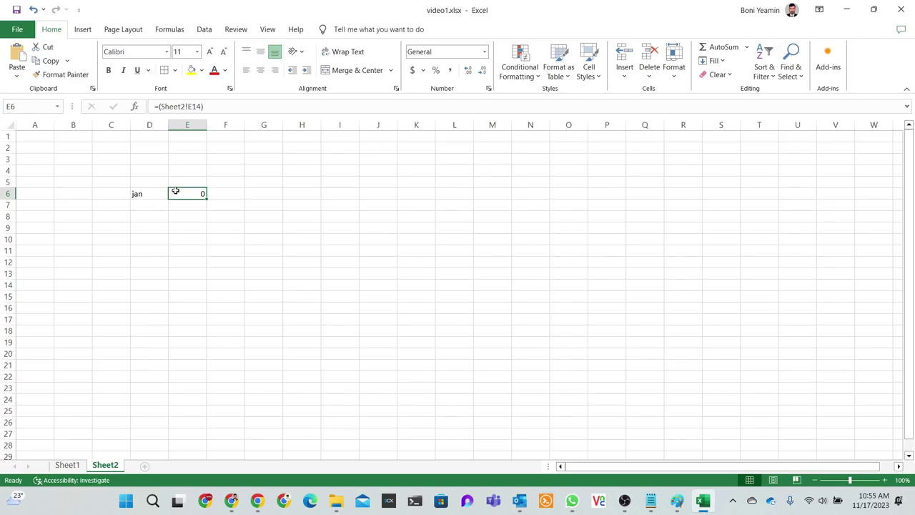
left_click(149, 193)
left_click(203, 194)
left_click(66, 466)
left_click(397, 317)
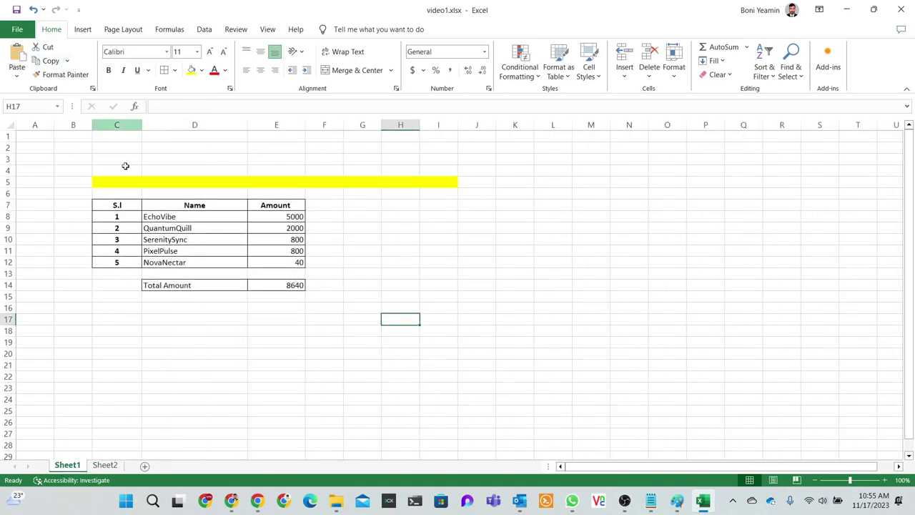
left_click(172, 218)
left_click(44, 47)
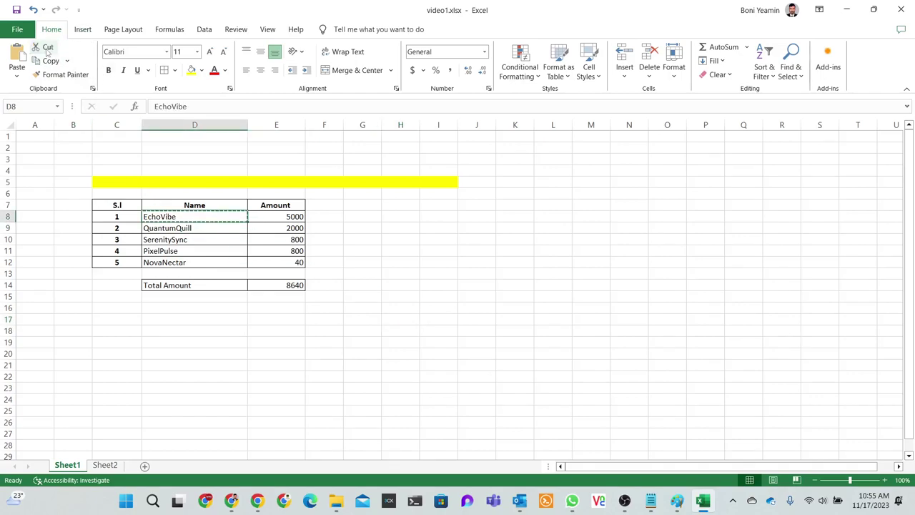
left_click(471, 214)
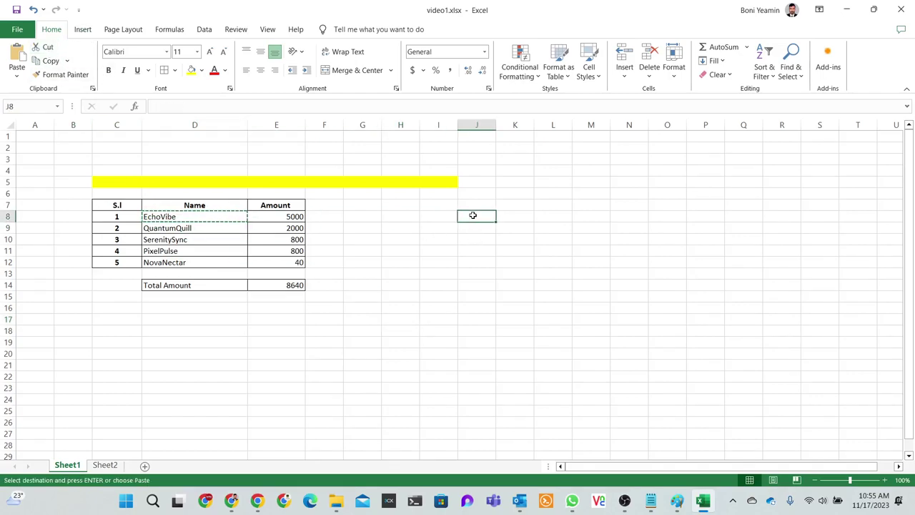
key("ctrl+v")
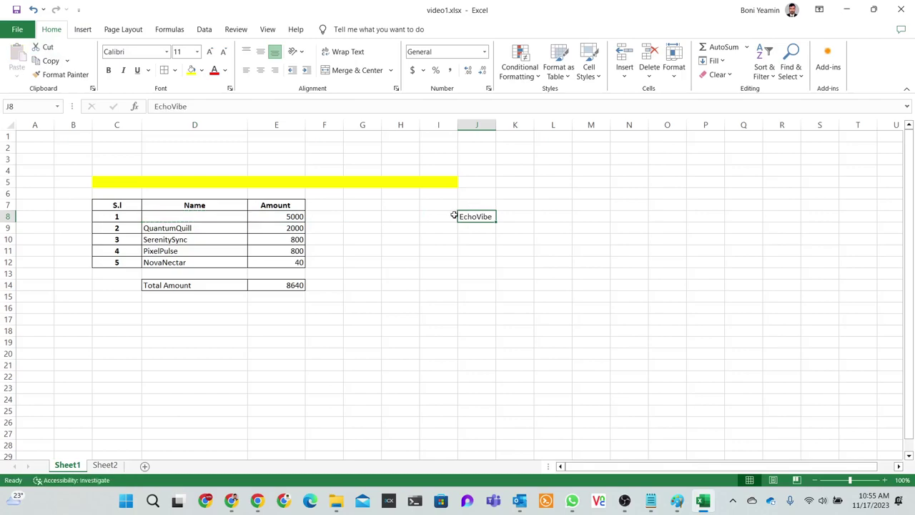
key("ctrl+z")
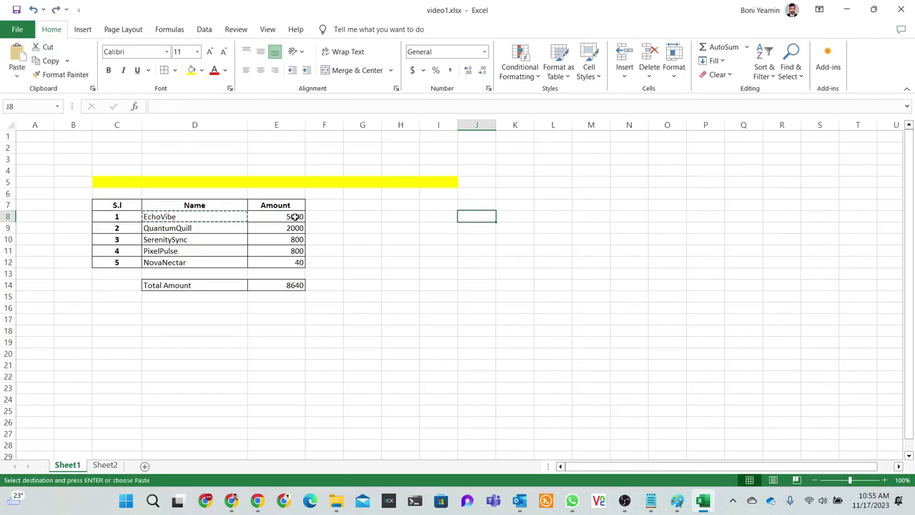
left_click(401, 273)
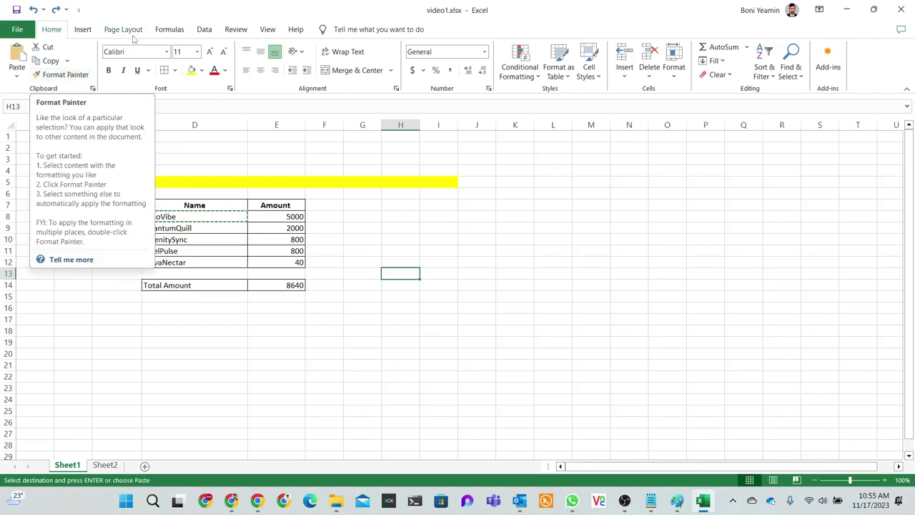
- Draw a large rectangle to the right of the table and give it a green style
left_click(82, 31)
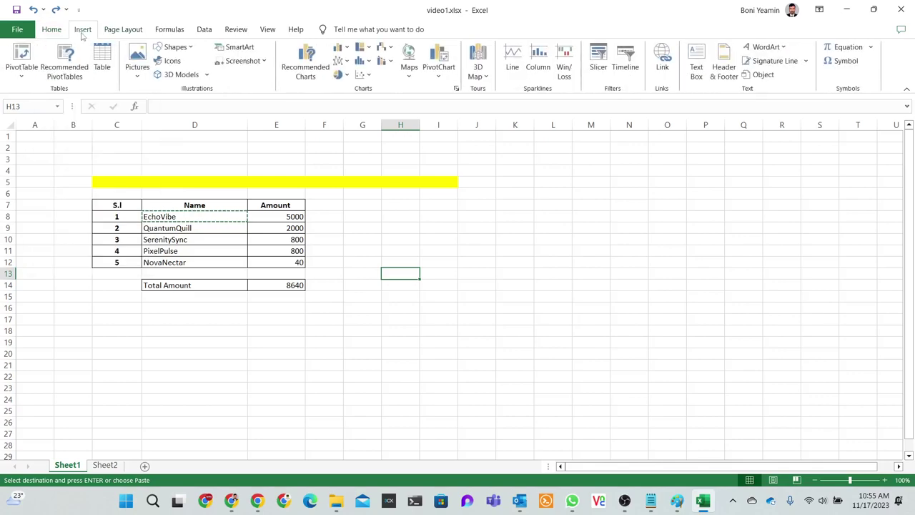
scroll(159, 232, "down", 1)
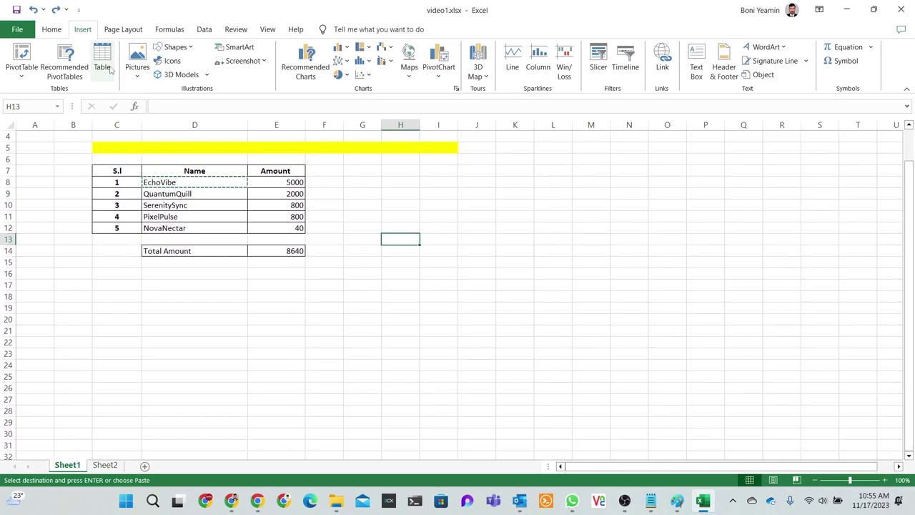
left_click(175, 48)
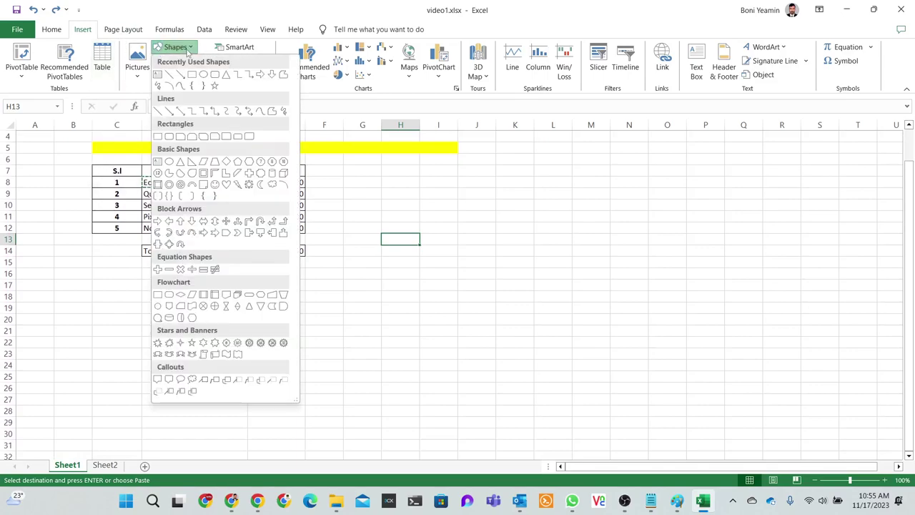
left_click(193, 74)
left_click_drag(547, 191, 855, 406)
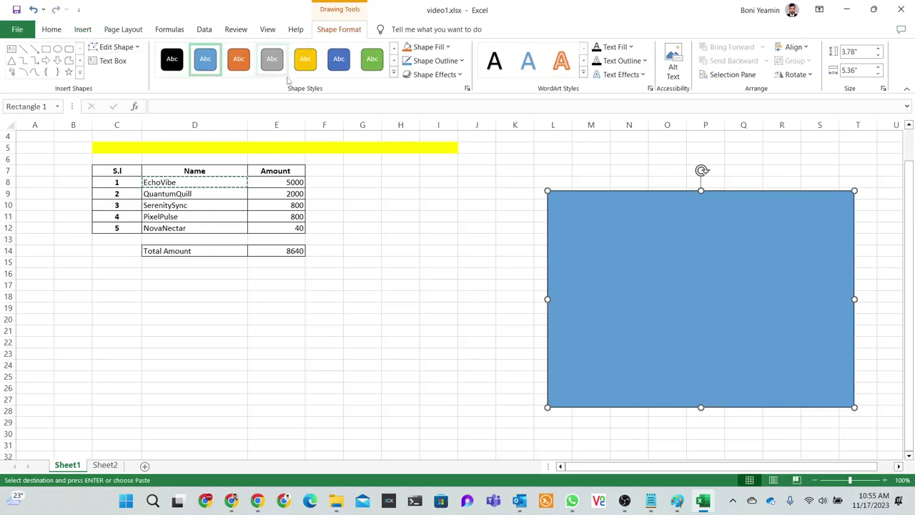
left_click(372, 68)
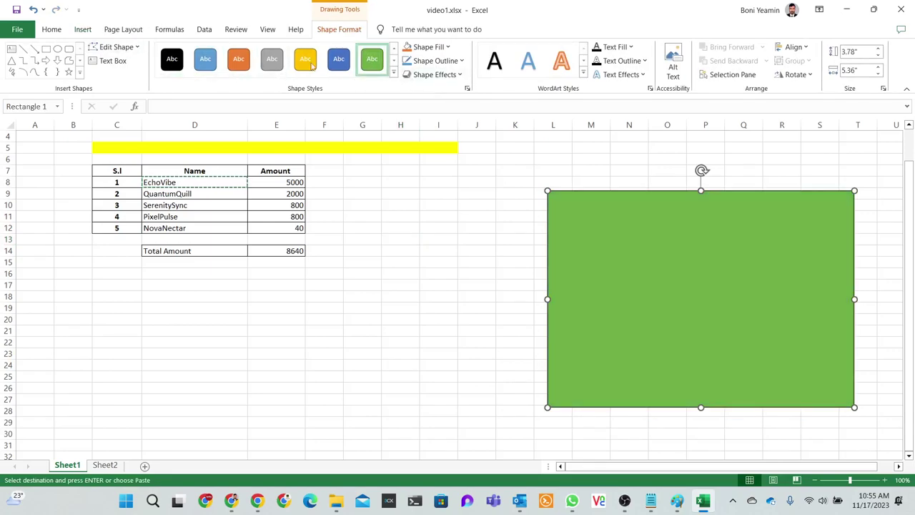
- Draw a blue oval inside the green rectangle
left_click(123, 30)
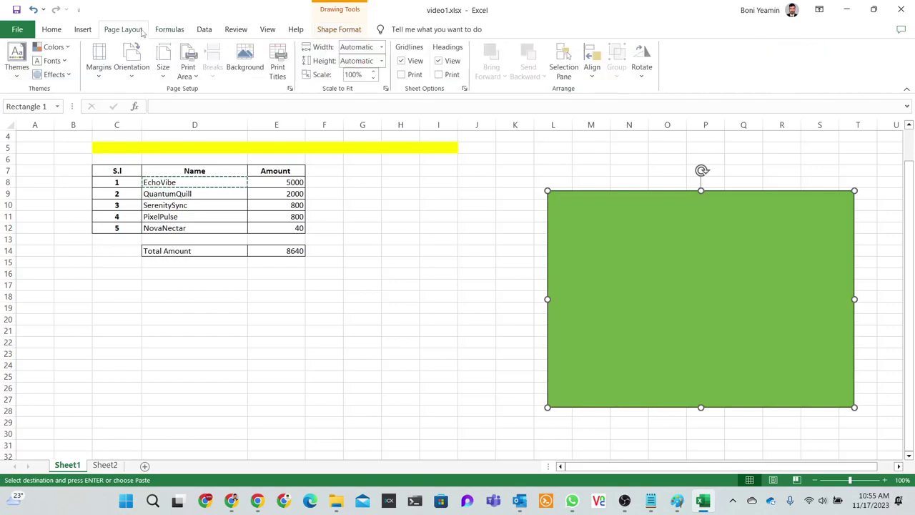
left_click(92, 32)
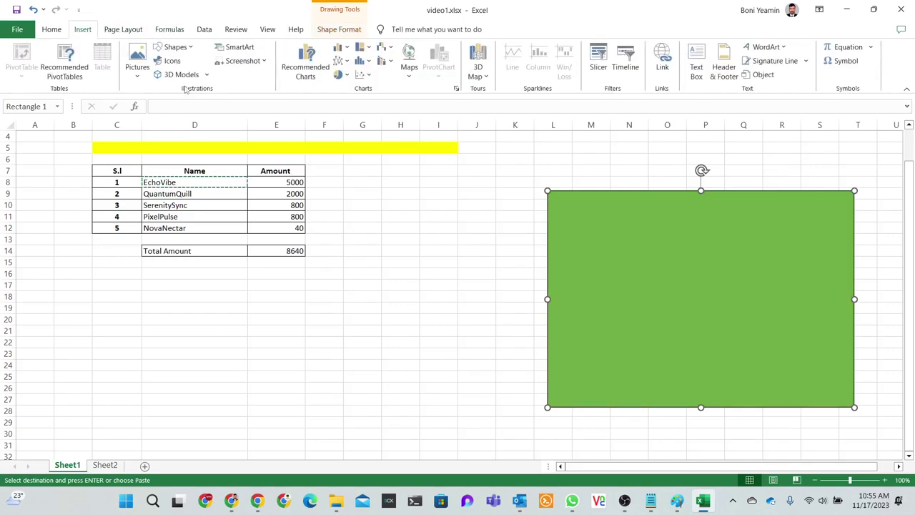
left_click(143, 77)
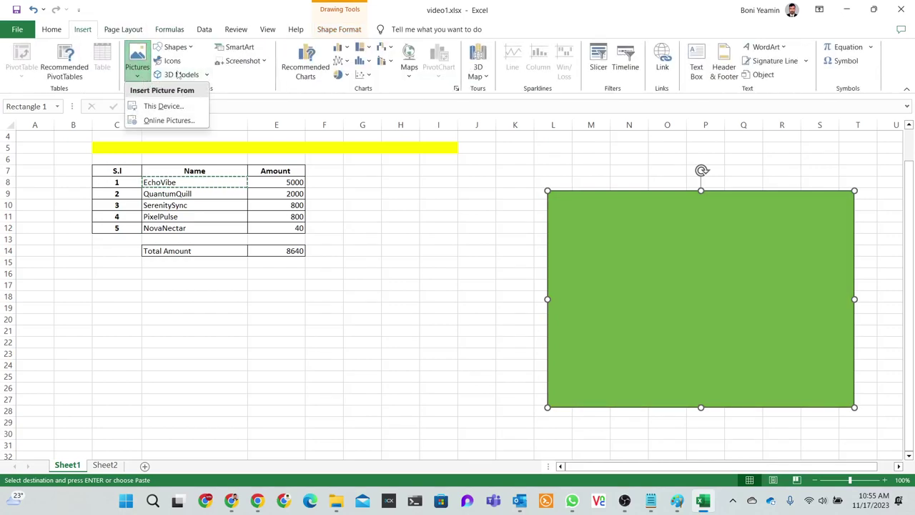
left_click(187, 48)
left_click(187, 48)
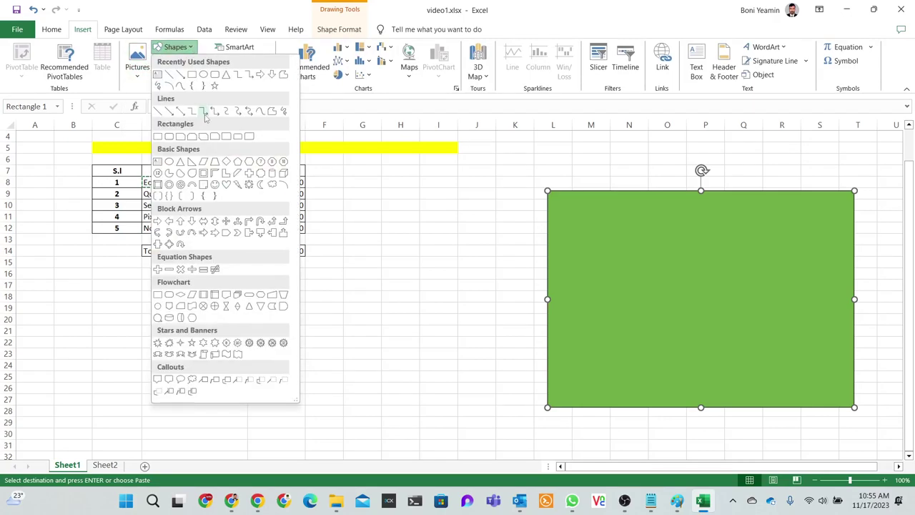
left_click(205, 75)
left_click_drag(653, 241, 761, 371)
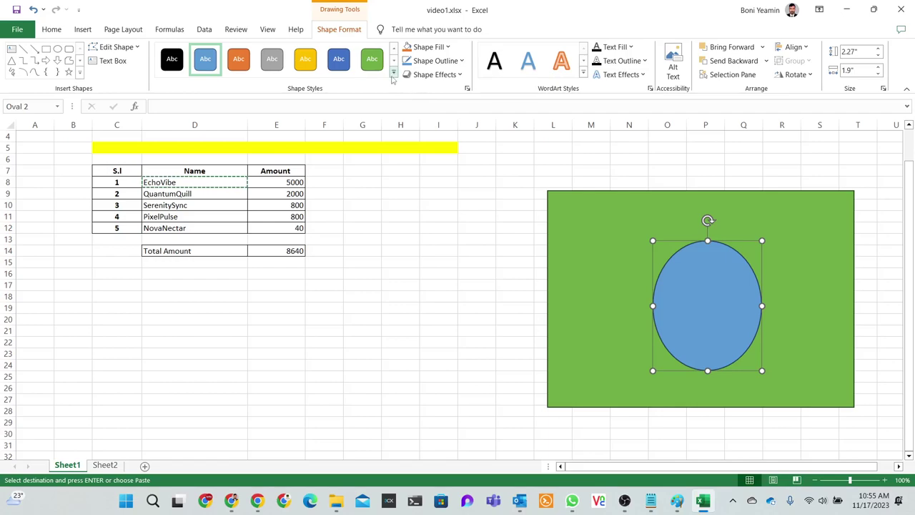
- Fill the oval red and nudge it slightly up and left within the rectangle
left_click(394, 75)
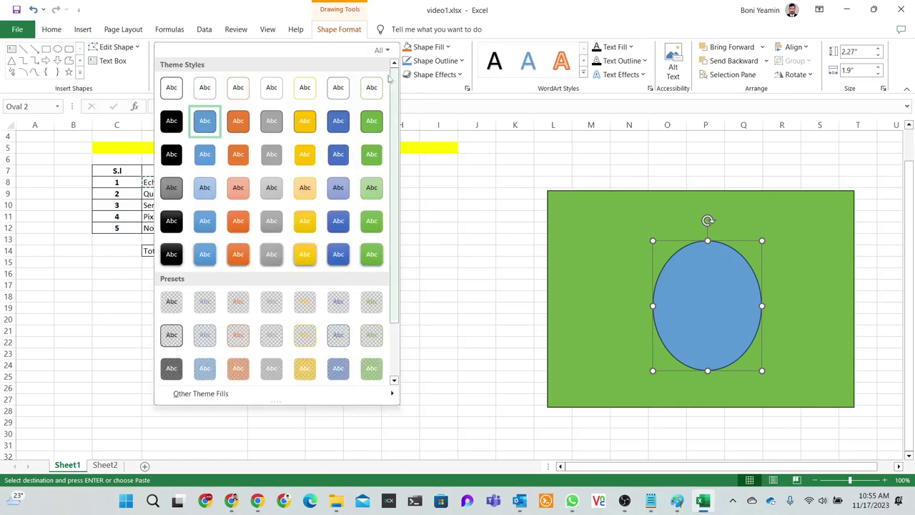
left_click(443, 47)
left_click(415, 153)
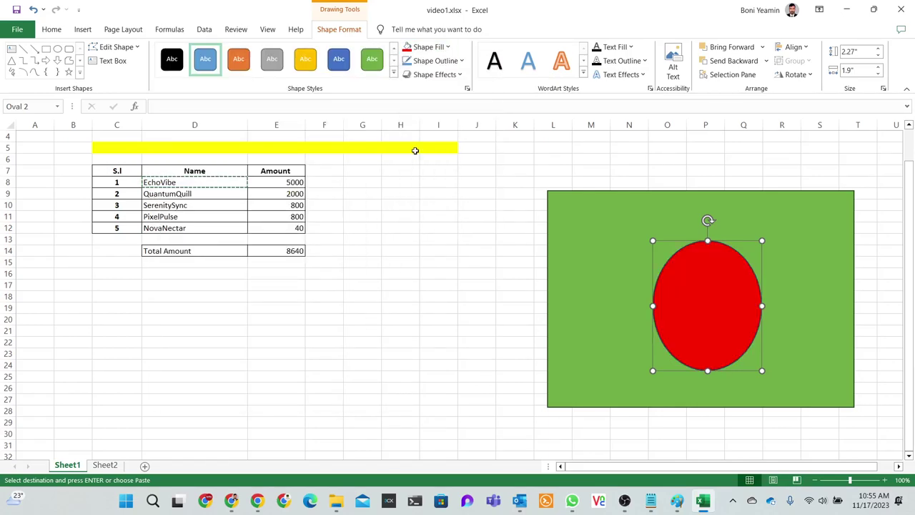
left_click_drag(693, 296, 661, 285)
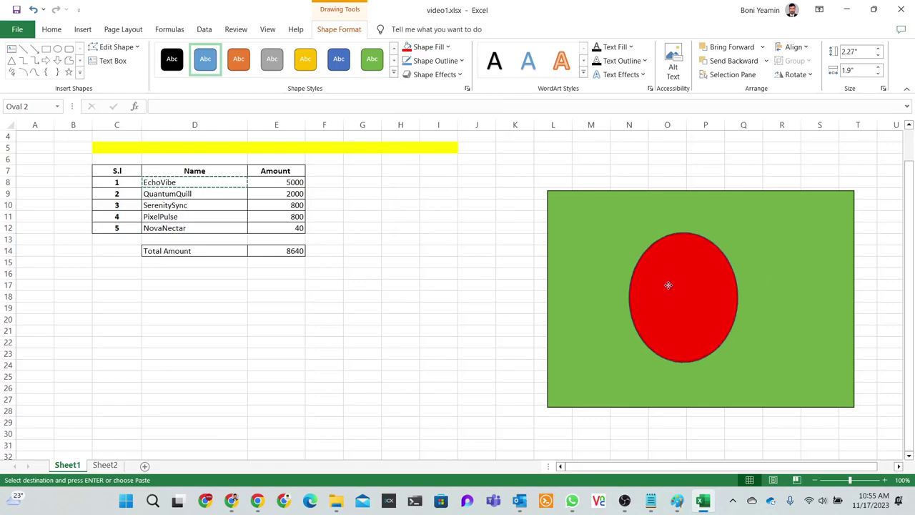
left_click(729, 436)
scroll(286, 326, "up", 1)
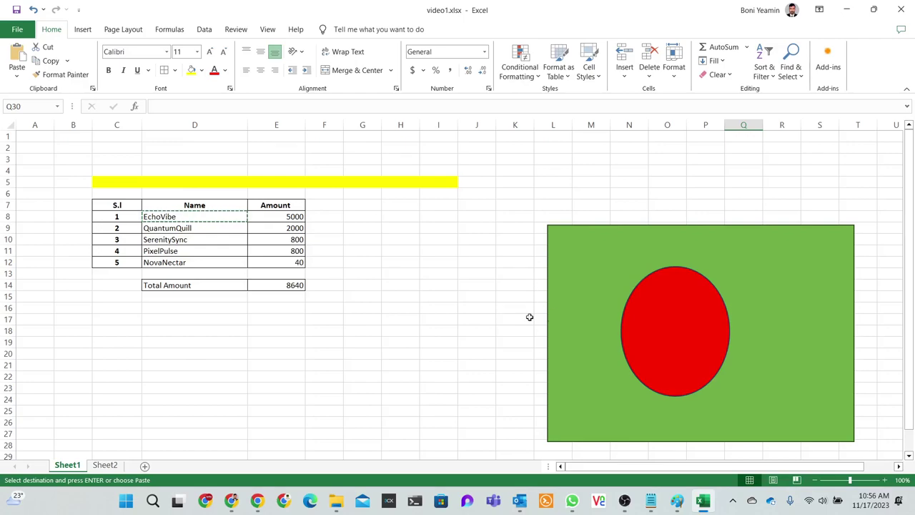
left_click(625, 500)
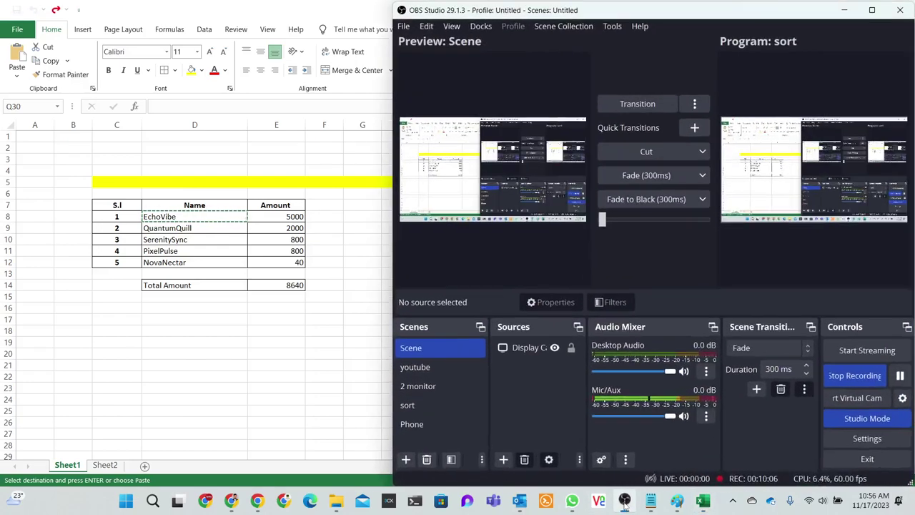